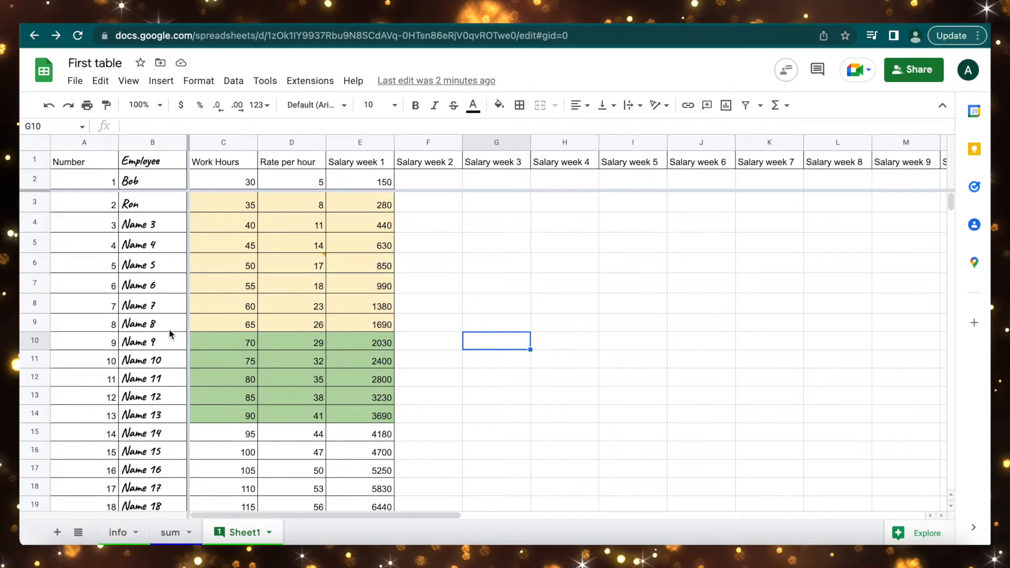
# Clear the employee names from cells B10:B17 on Sheet1.
pyautogui.scroll(-3, 169, 334)
pyautogui.moveTo(168, 241); pyautogui.dragTo(165, 371)
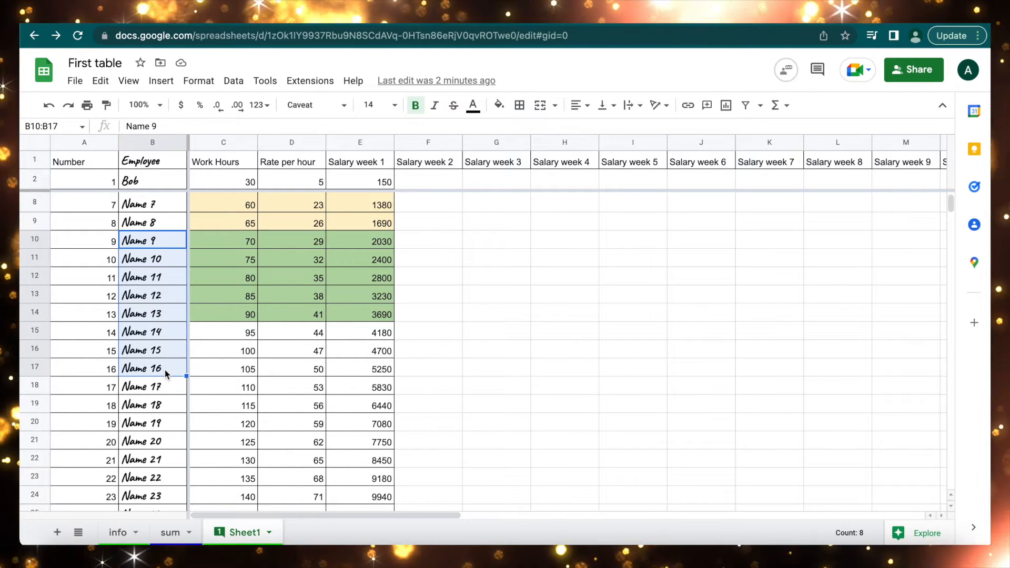
pyautogui.press('Delete')
pyautogui.scroll(3, 169, 345)
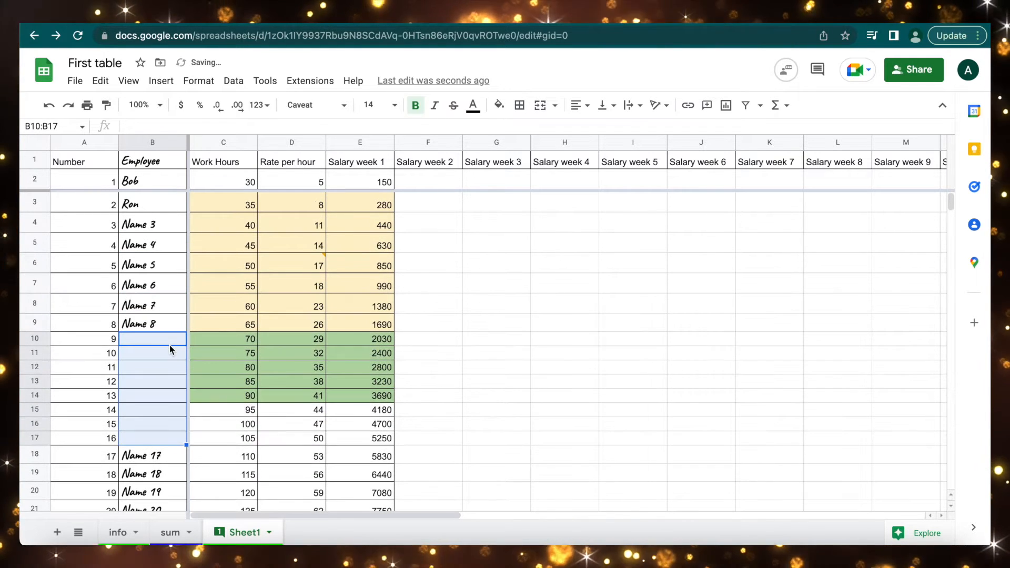
# Open the data validation settings for the empty Employee cell B10.
pyautogui.click(158, 341)
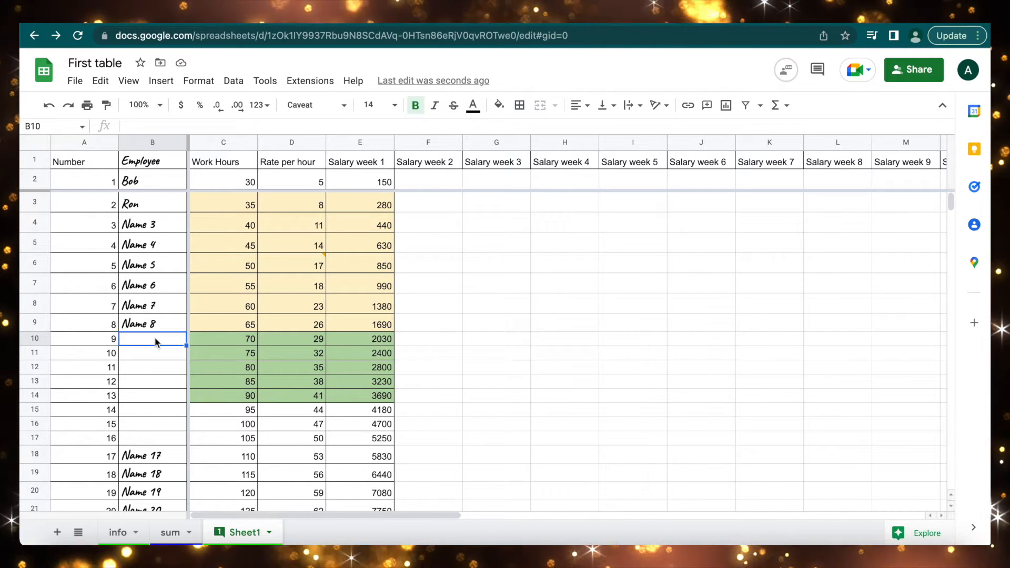
pyautogui.rightClick(156, 343)
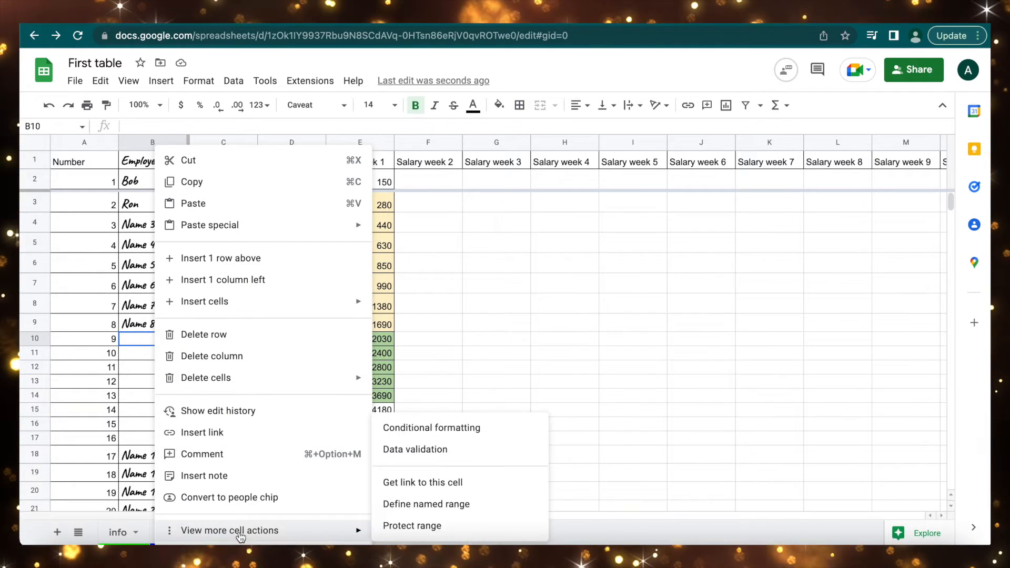
pyautogui.moveTo(344, 535)
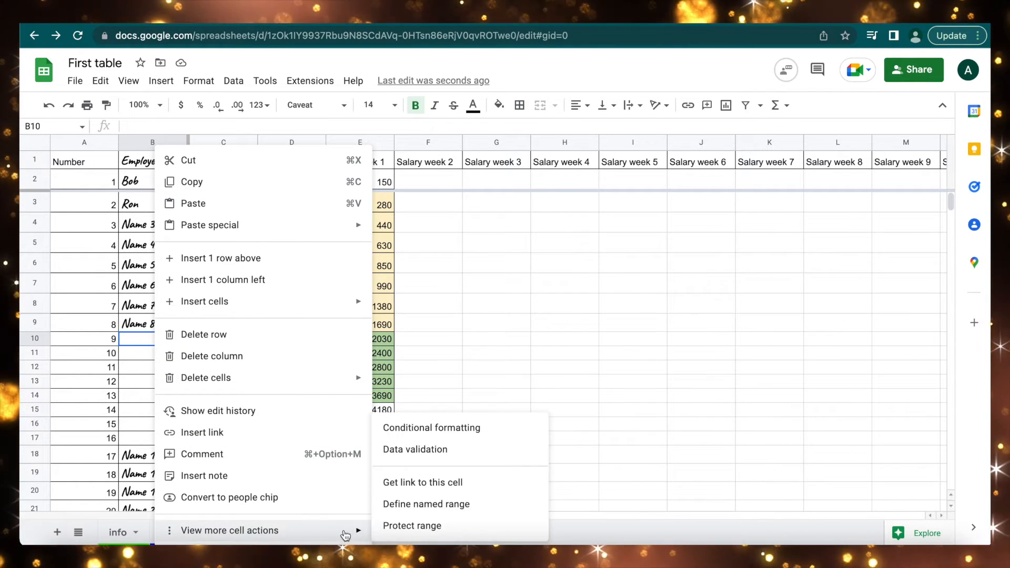
pyautogui.click(453, 454)
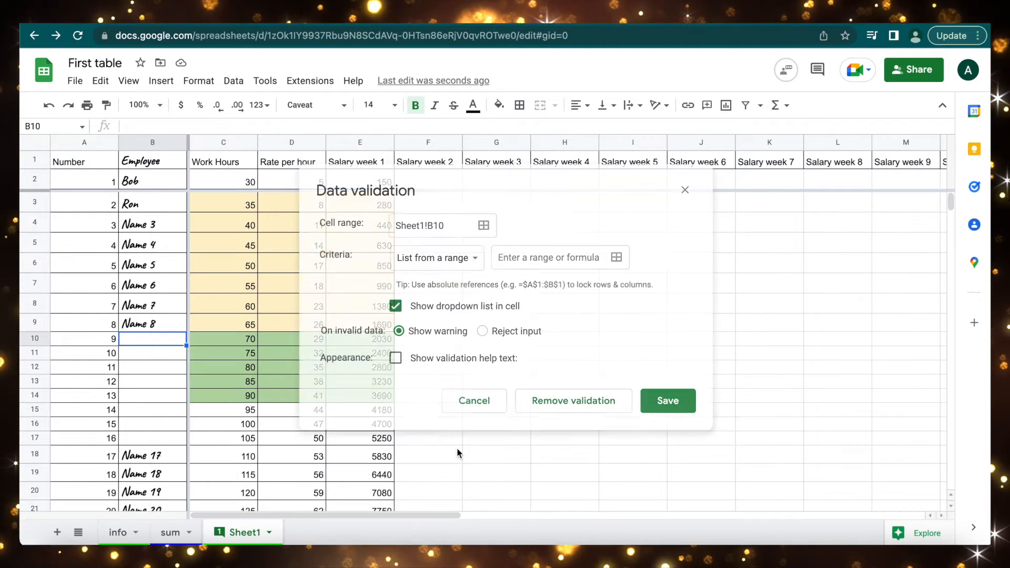
# Set the validation criteria to List of items, entering a sample first name and name2 separated by a comma.
pyautogui.click(476, 259)
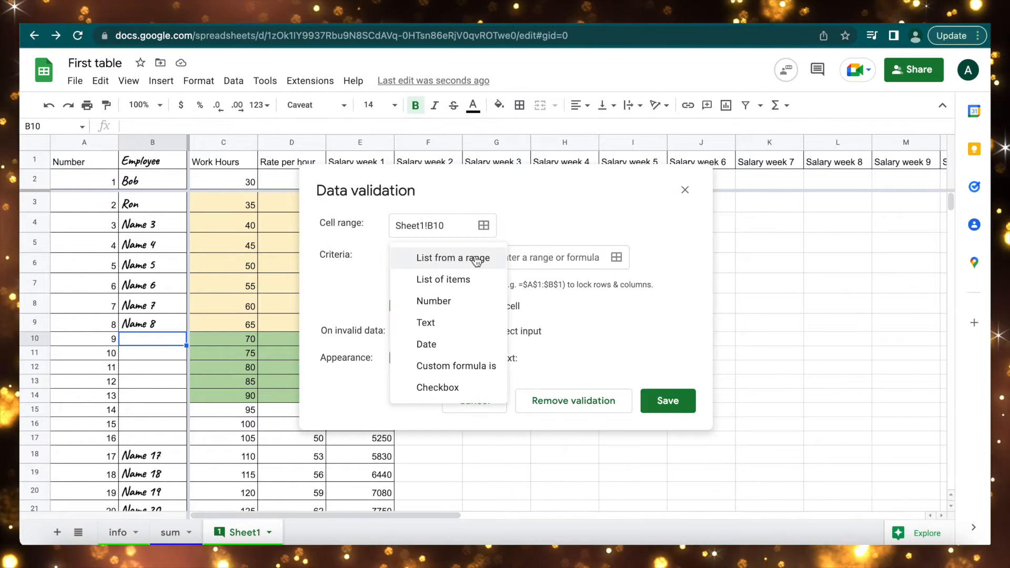
pyautogui.click(455, 281)
pyautogui.click(509, 256)
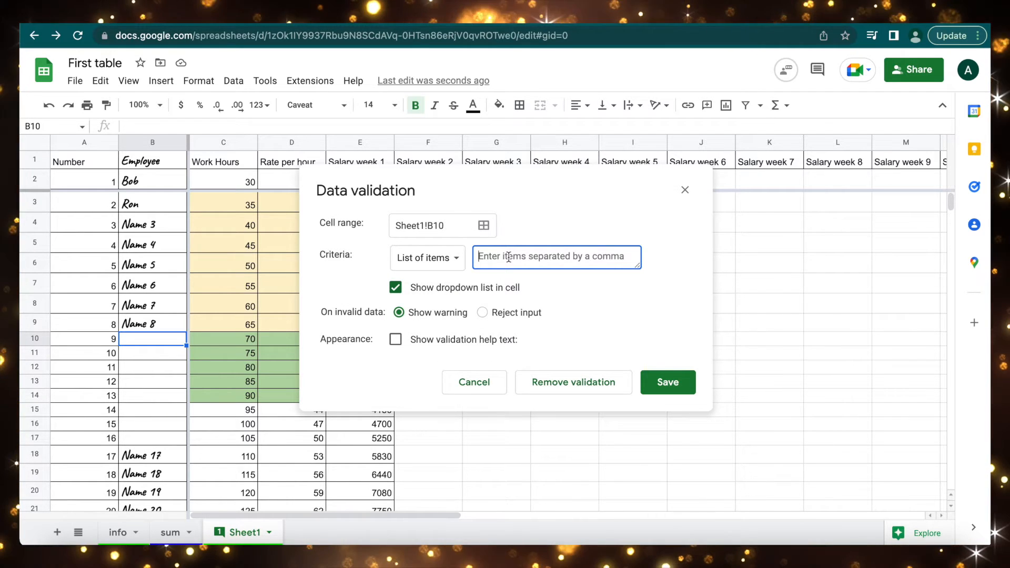
pyautogui.write('rob')
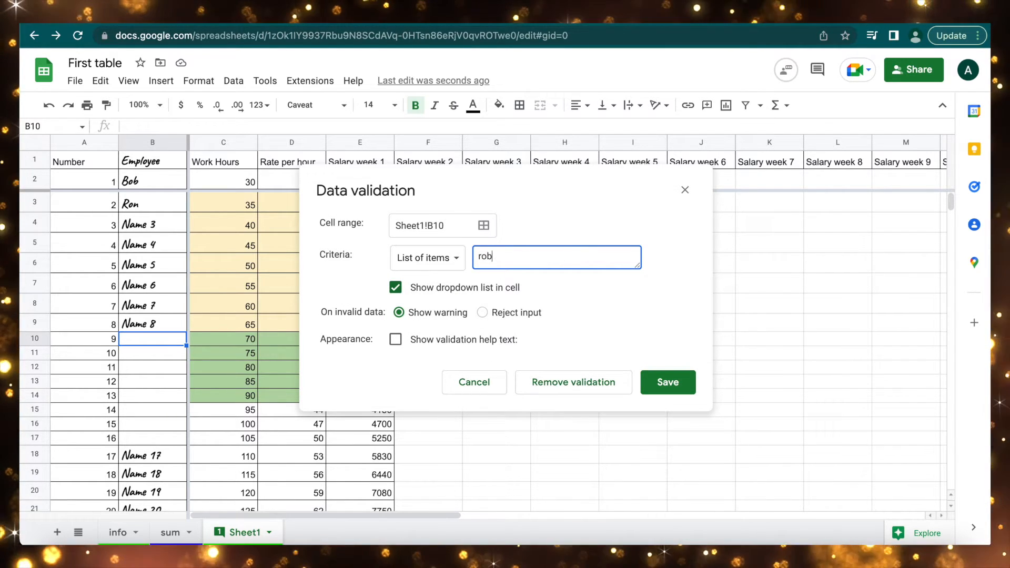
pyautogui.write(', name')
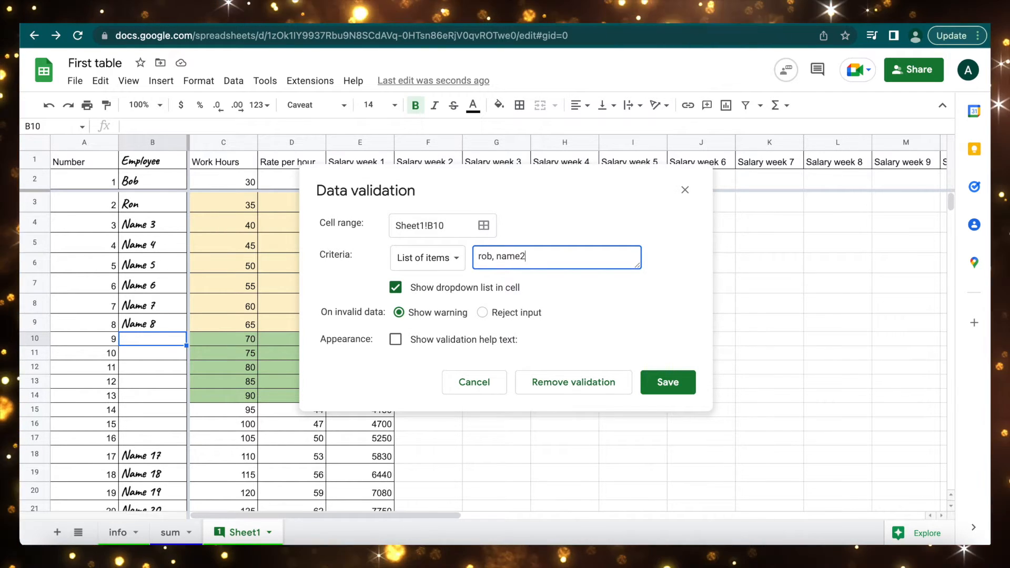
pyautogui.write('2')
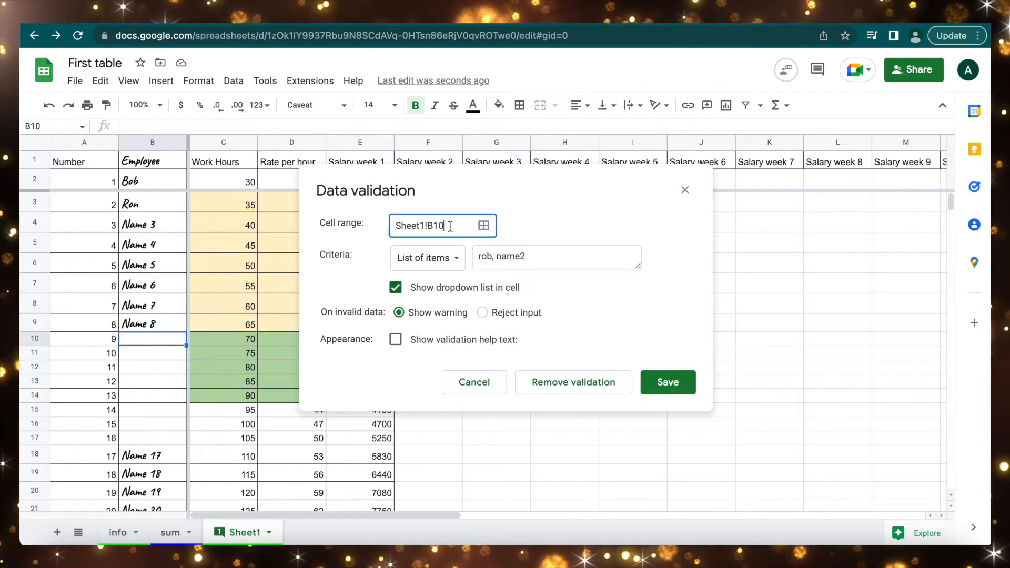
# Set the validation criteria to List from a range using the employee cells B4:B9, and save the rule for B10.
pyautogui.click(445, 258)
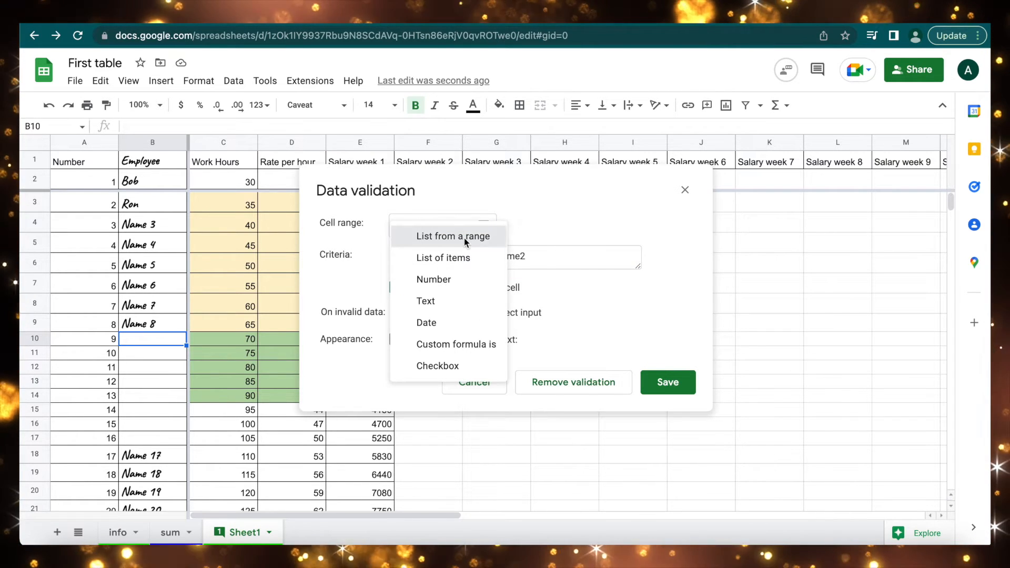
pyautogui.click(465, 241)
pyautogui.click(552, 261)
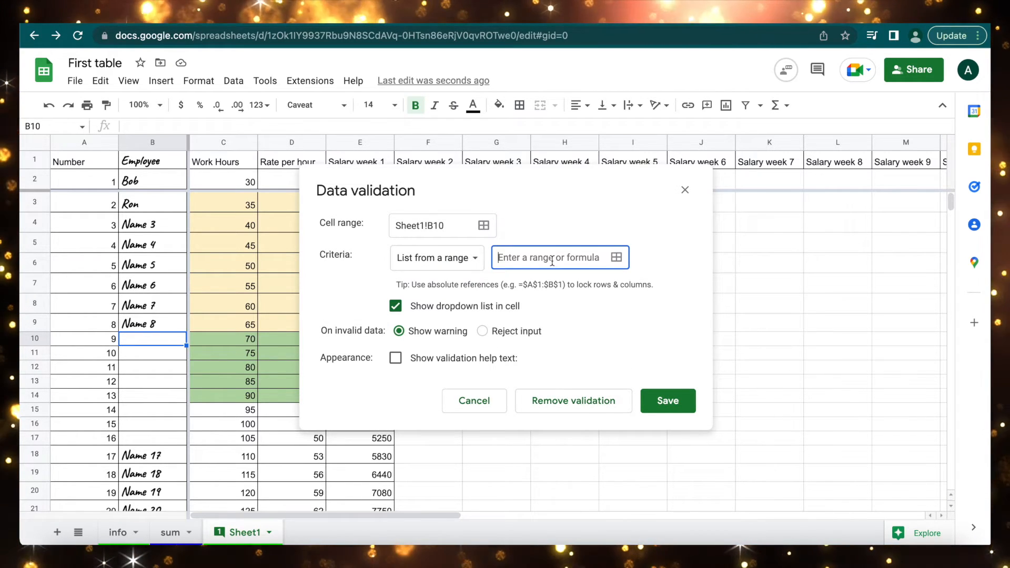
pyautogui.click(617, 258)
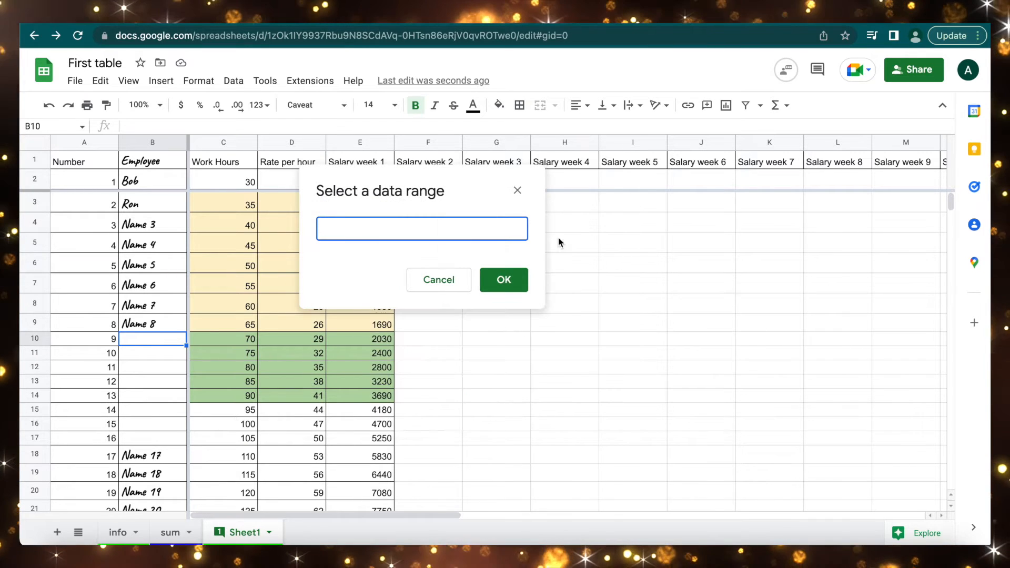
pyautogui.click(436, 279)
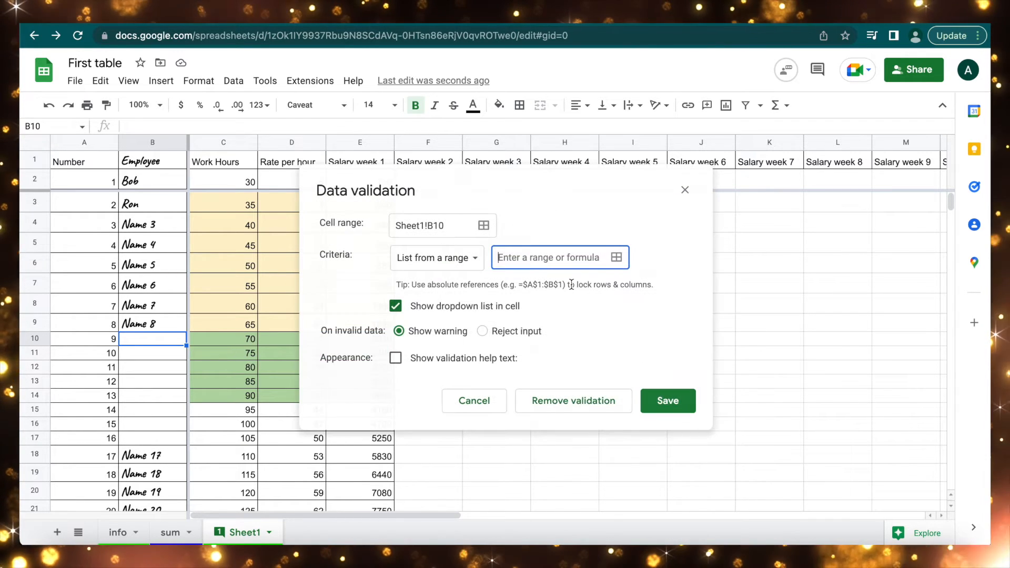
pyautogui.click(616, 258)
pyautogui.moveTo(149, 224); pyautogui.dragTo(150, 323)
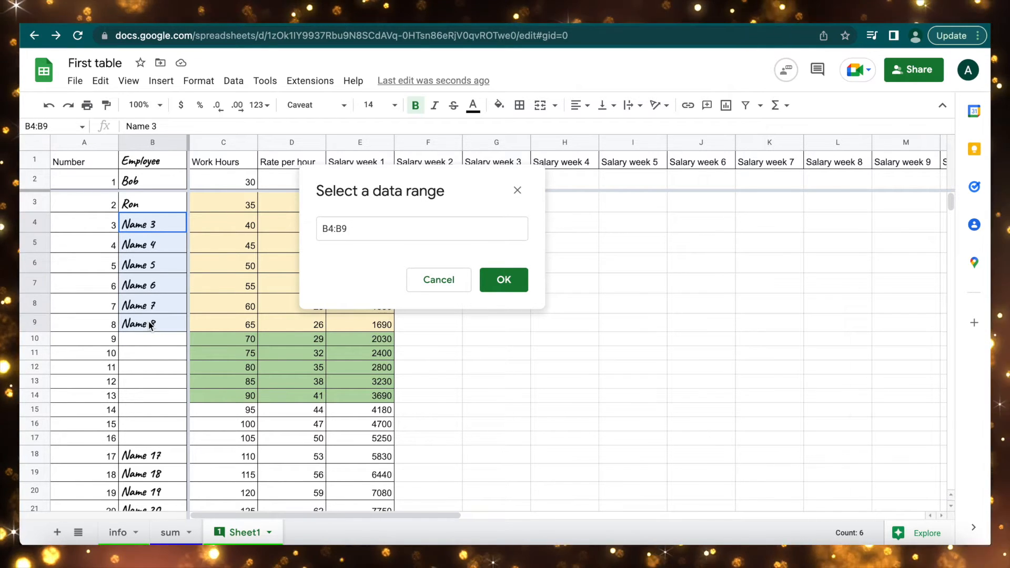
pyautogui.click(506, 282)
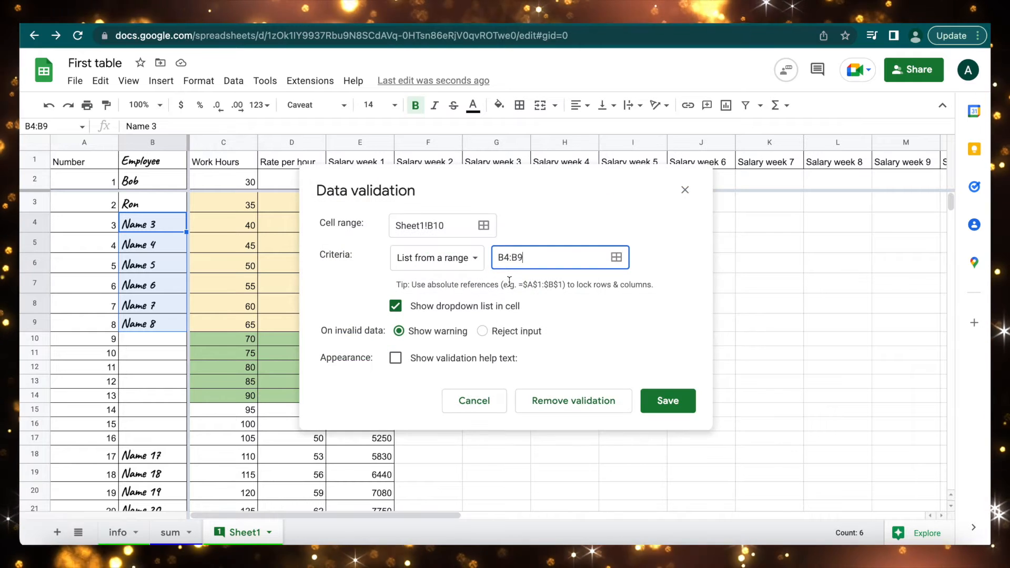
pyautogui.click(667, 406)
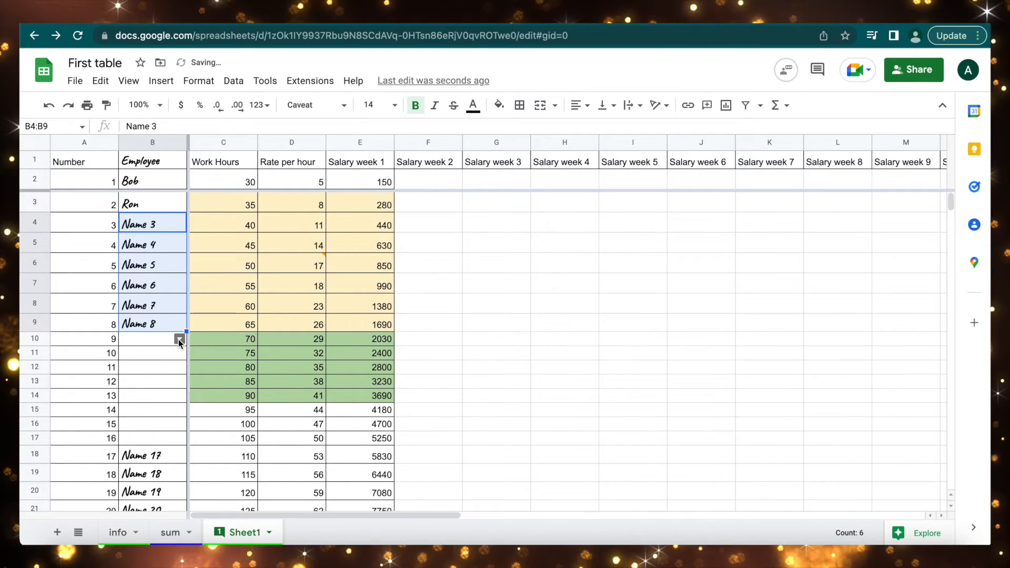
# Choose Name 4 from the dropdown in B10 and fill the cell down through B17.
pyautogui.click(178, 341)
pyautogui.click(159, 381)
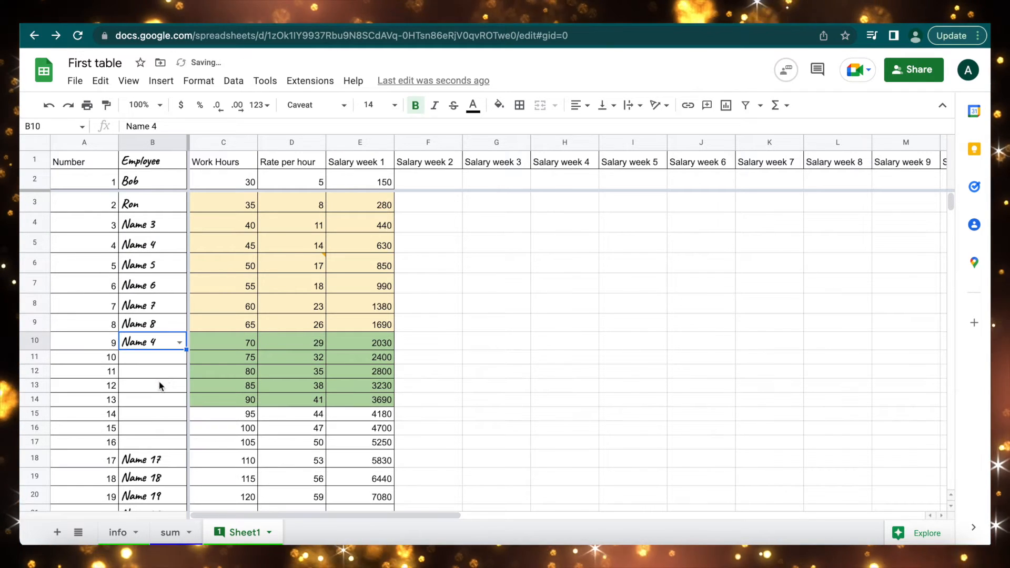
pyautogui.click(178, 361)
pyautogui.click(179, 344)
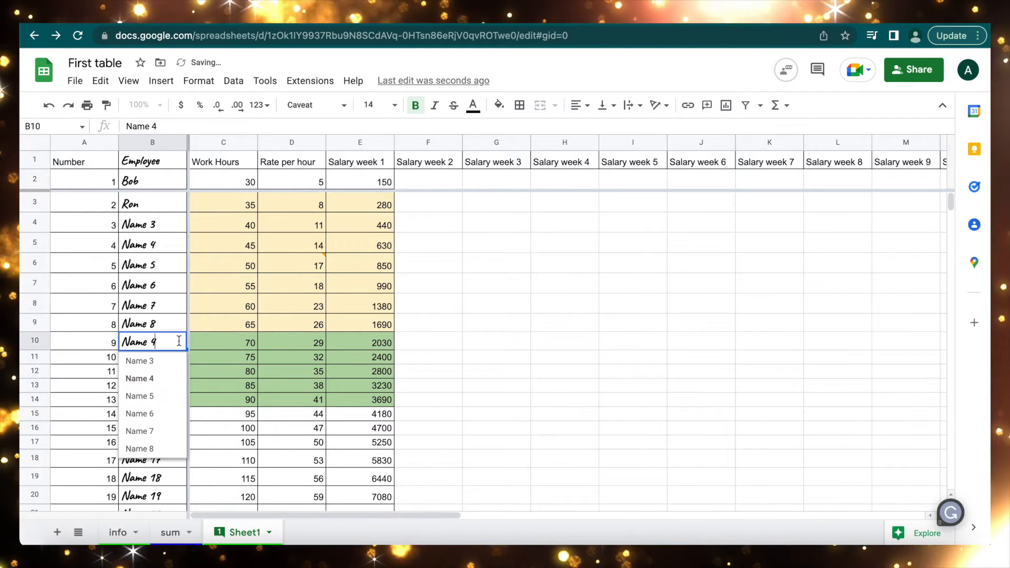
pyautogui.click(273, 371)
pyautogui.click(161, 346)
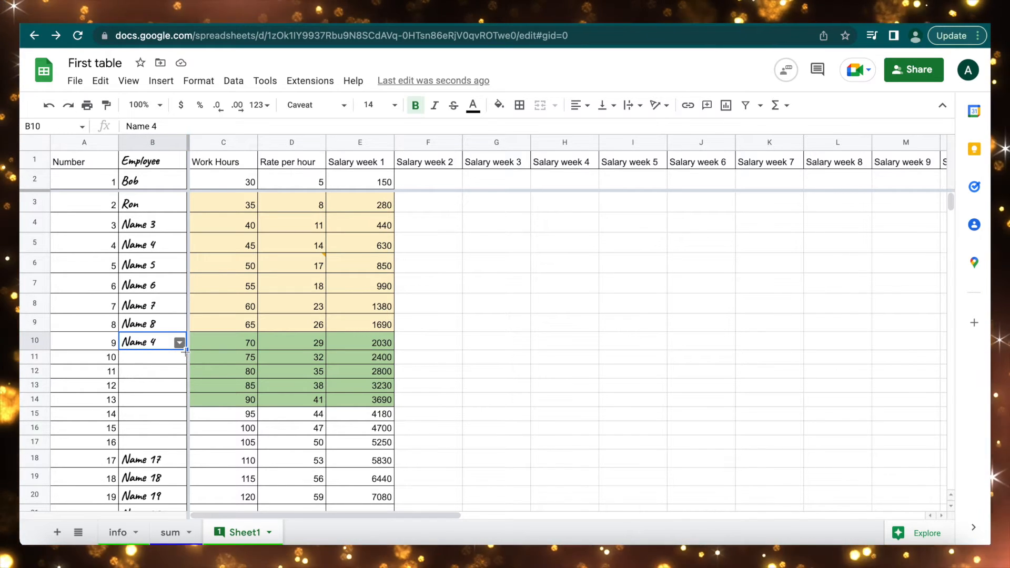
pyautogui.moveTo(182, 447); pyautogui.dragTo(182, 449)
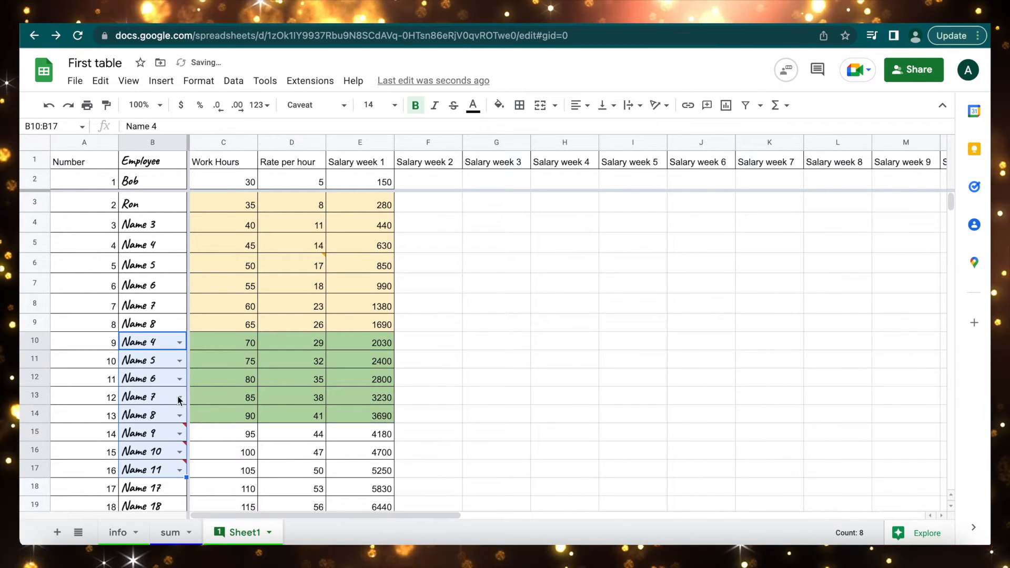
# Use the cell dropdowns to choose Name 5 in B11, Name 7 in B12 and Name 8 in B13.
pyautogui.click(180, 361)
pyautogui.click(153, 421)
pyautogui.click(179, 378)
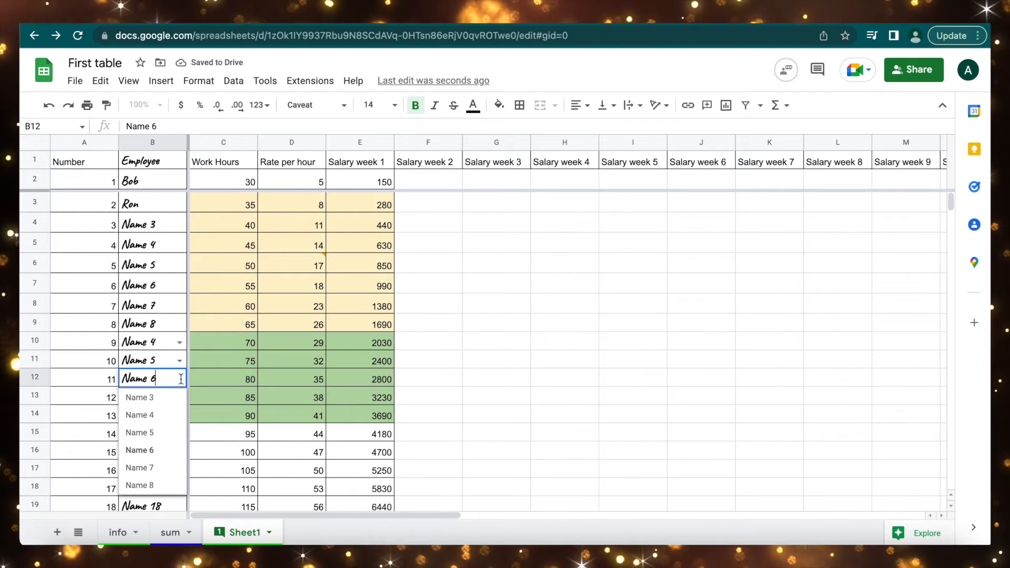
pyautogui.click(148, 469)
pyautogui.click(184, 397)
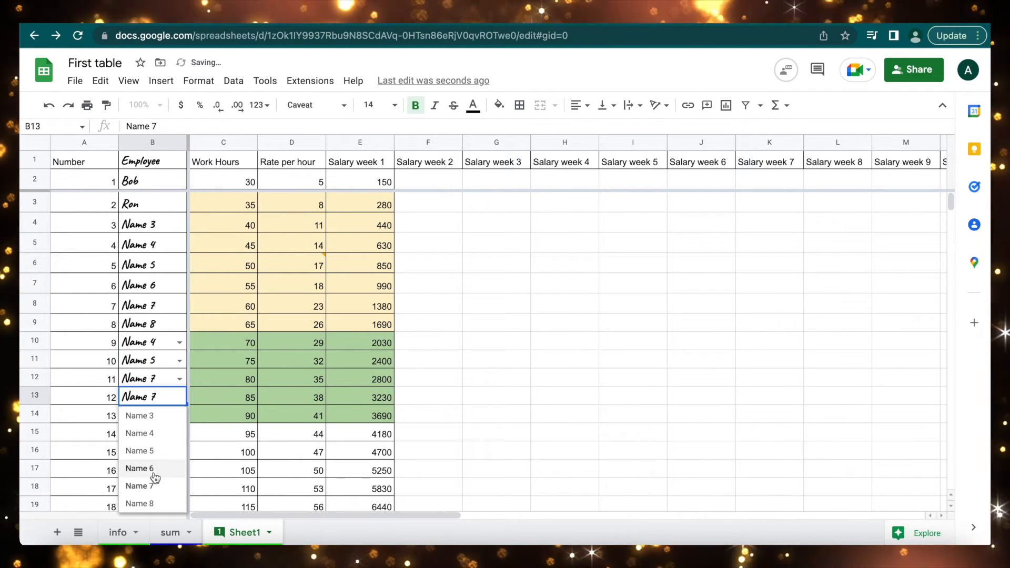
pyautogui.click(149, 504)
pyautogui.click(219, 436)
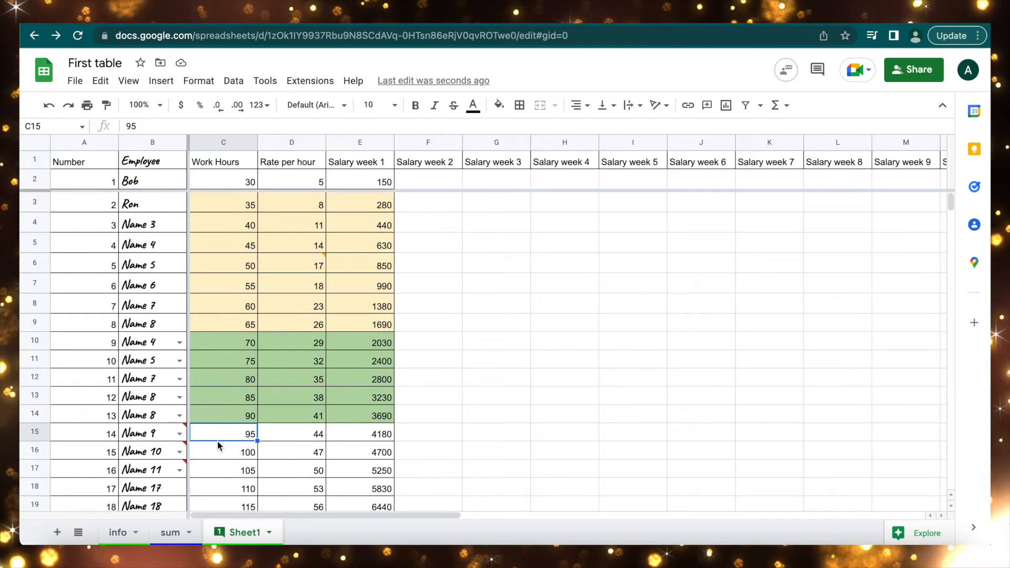
# On the sum sheet, enter the formula =Sheet1!B2 in A1 and fill it down through A13.
pyautogui.click(170, 533)
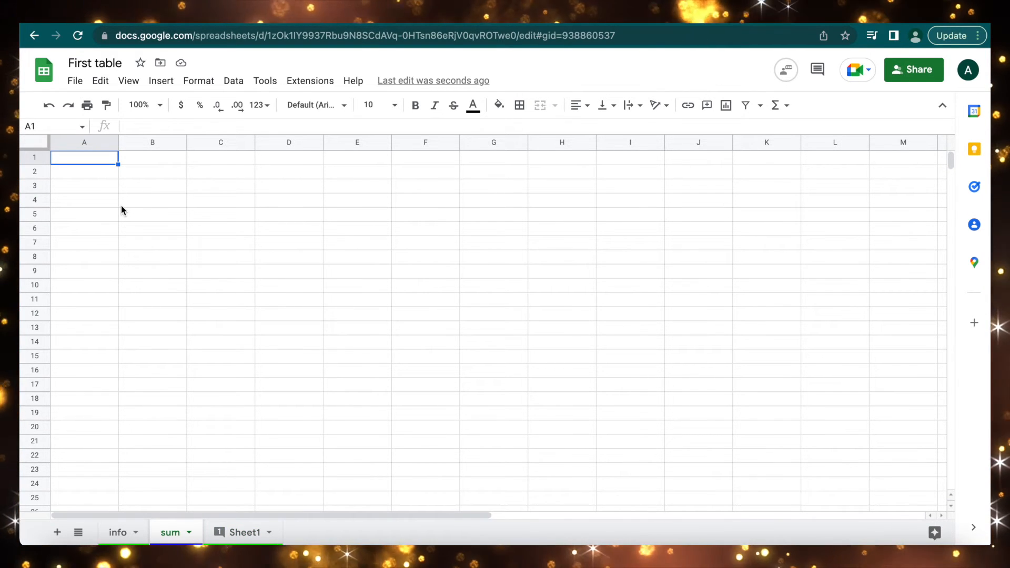
pyautogui.write('=')
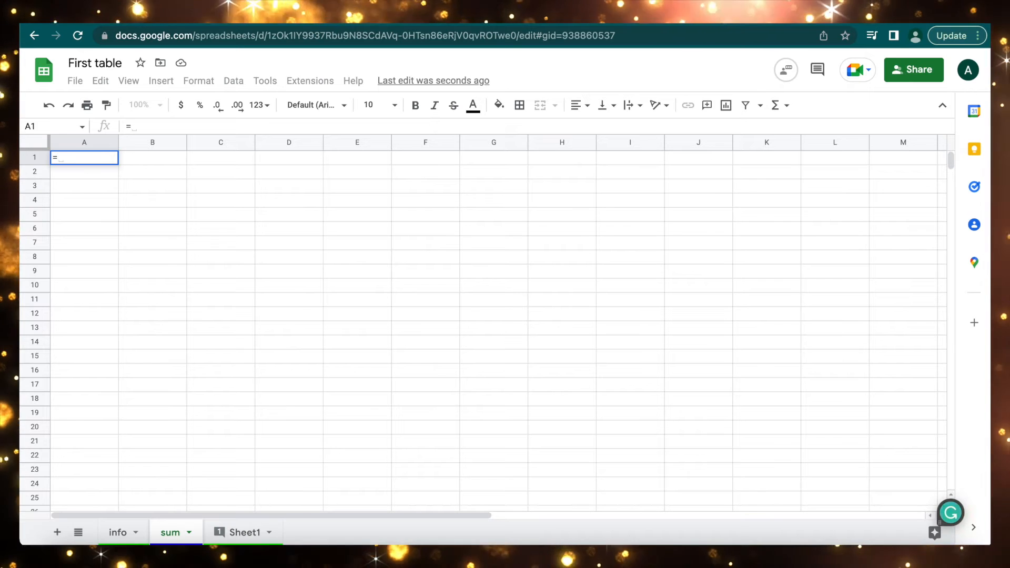
pyautogui.click(244, 532)
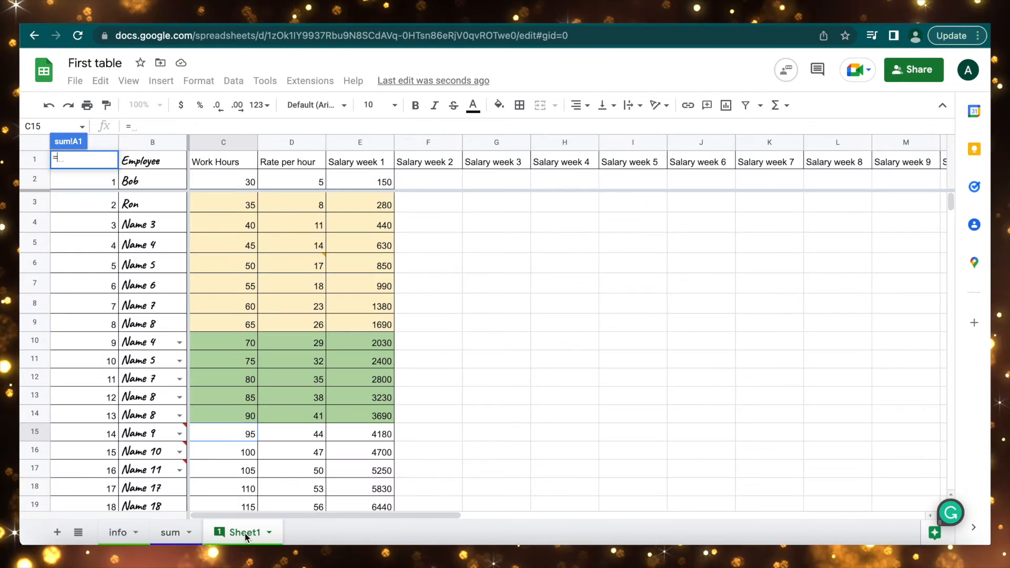
pyautogui.click(143, 180)
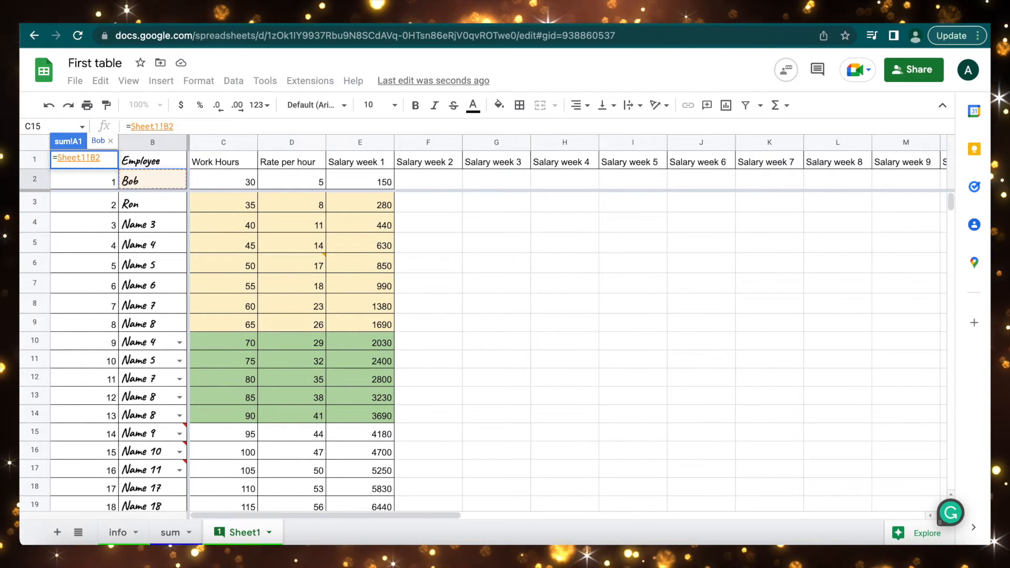
pyautogui.press('Return')
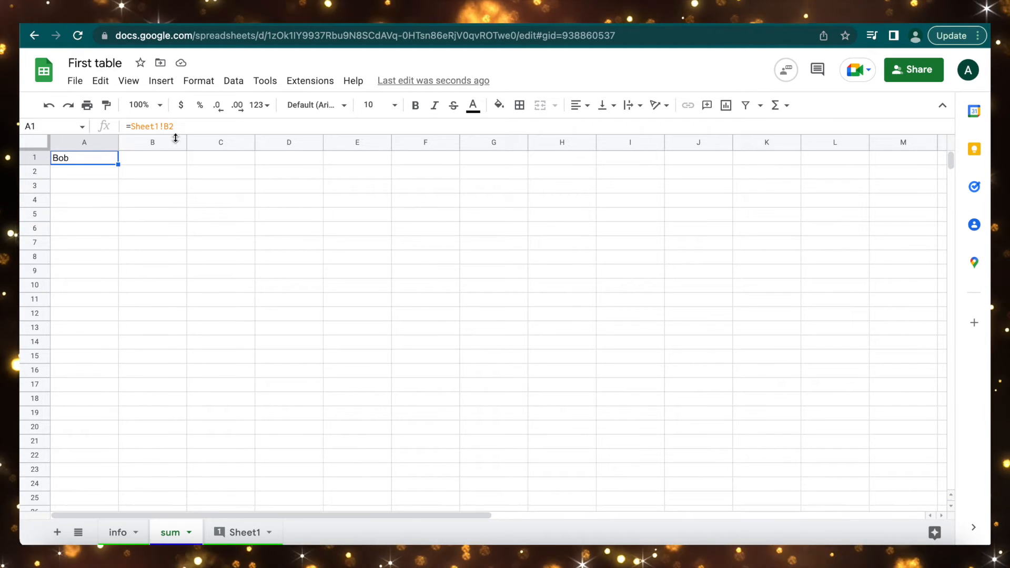
pyautogui.moveTo(118, 165); pyautogui.dragTo(106, 331)
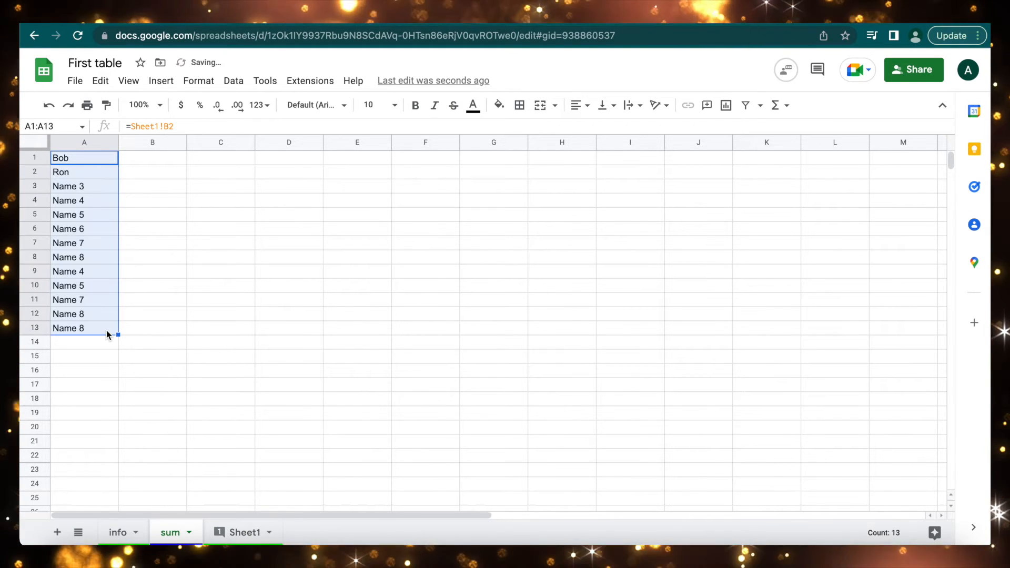
# Inspect the linked formulas in cells A2, A3 and A4 of the sum sheet, finishing with B1 selected.
pyautogui.click(78, 169)
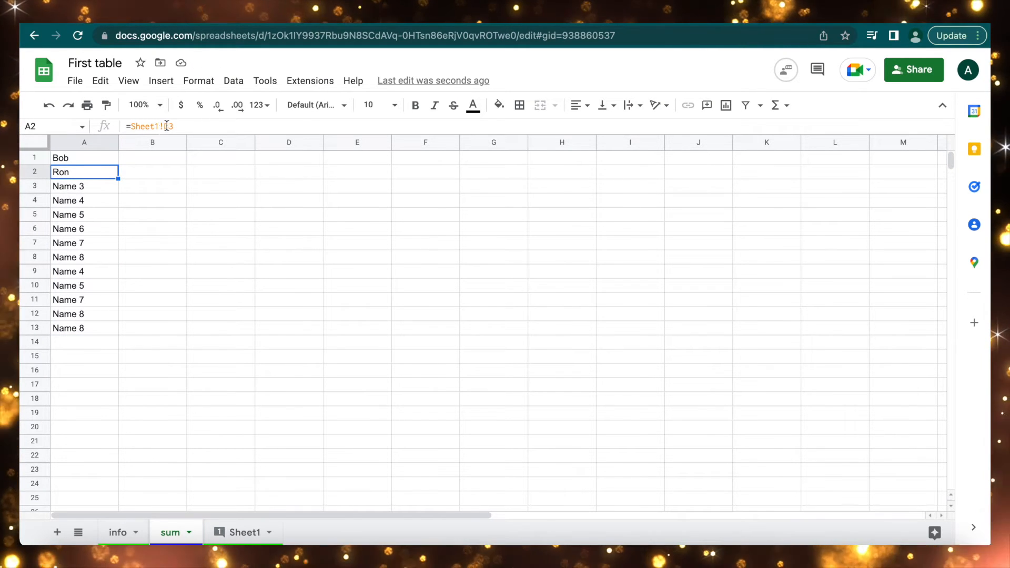
pyautogui.click(94, 185)
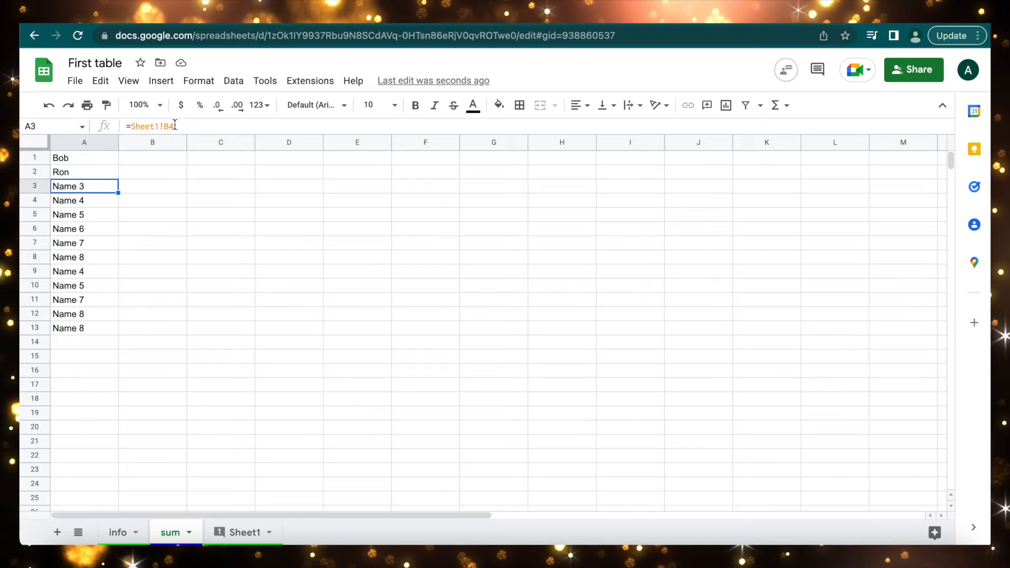
pyautogui.click(98, 202)
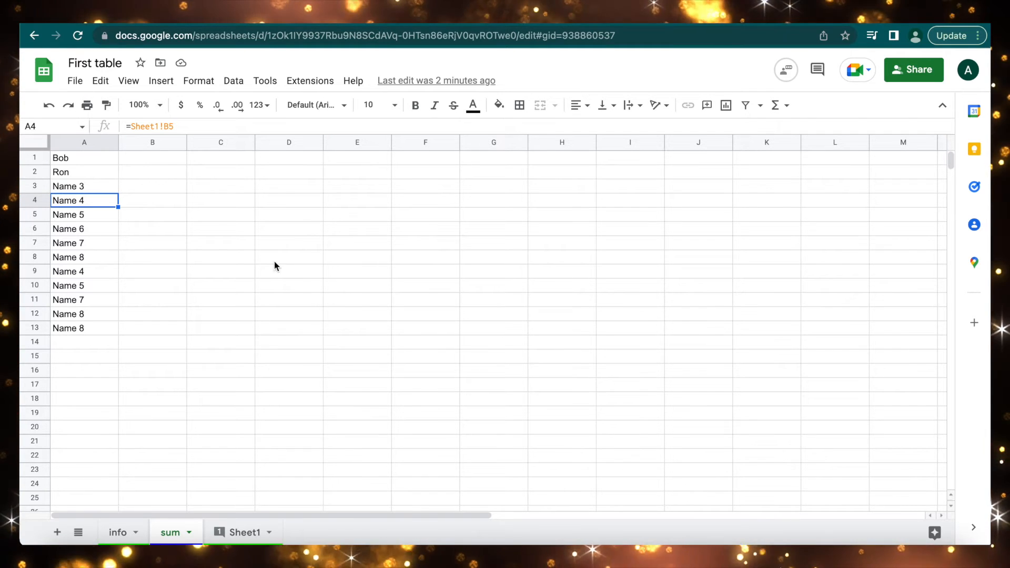
pyautogui.click(153, 161)
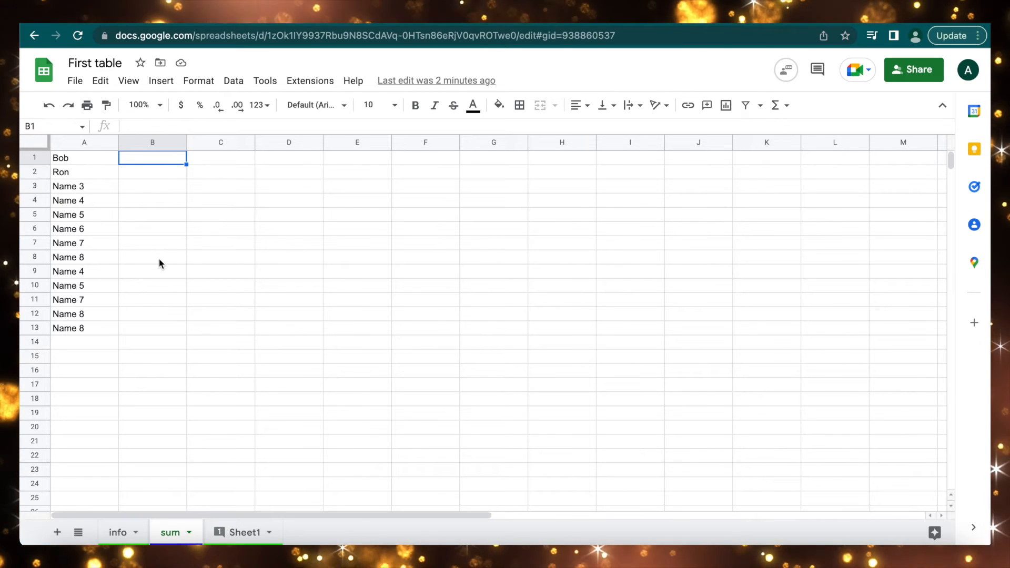
# Enter a SUM formula in B1 of the sum sheet that totals Sheet1!C2:E2.
pyautogui.write('=')
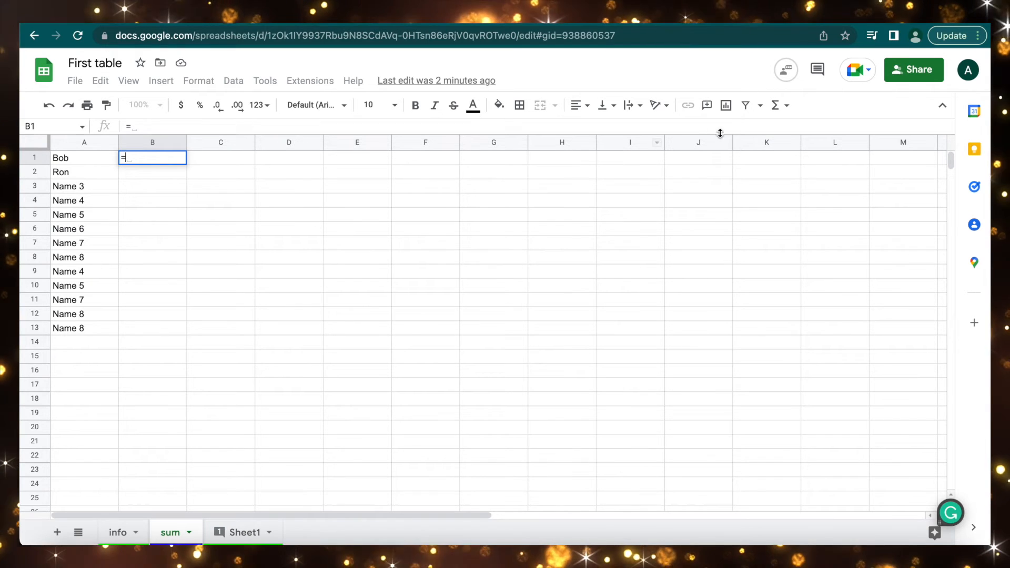
pyautogui.click(778, 106)
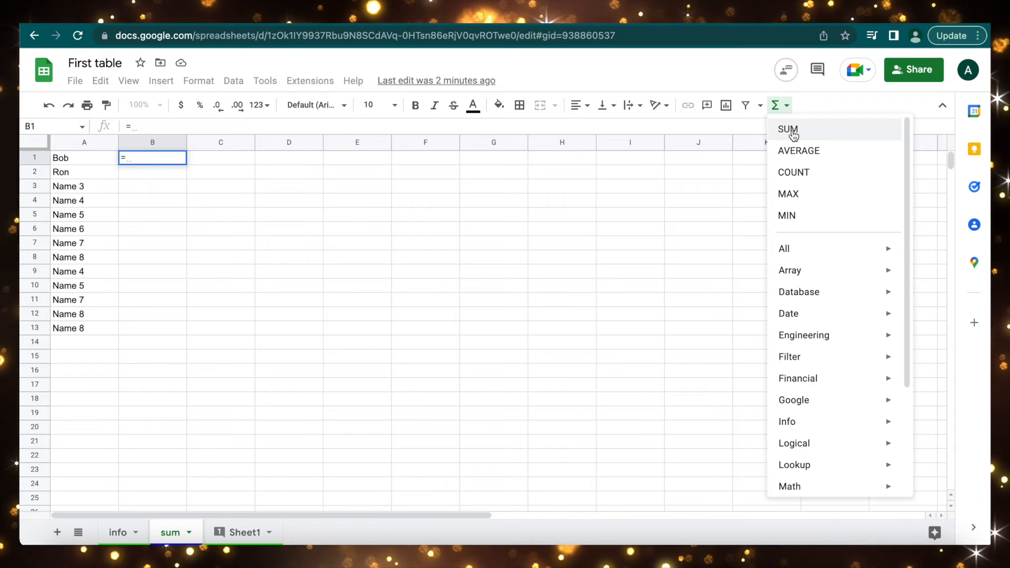
pyautogui.click(787, 130)
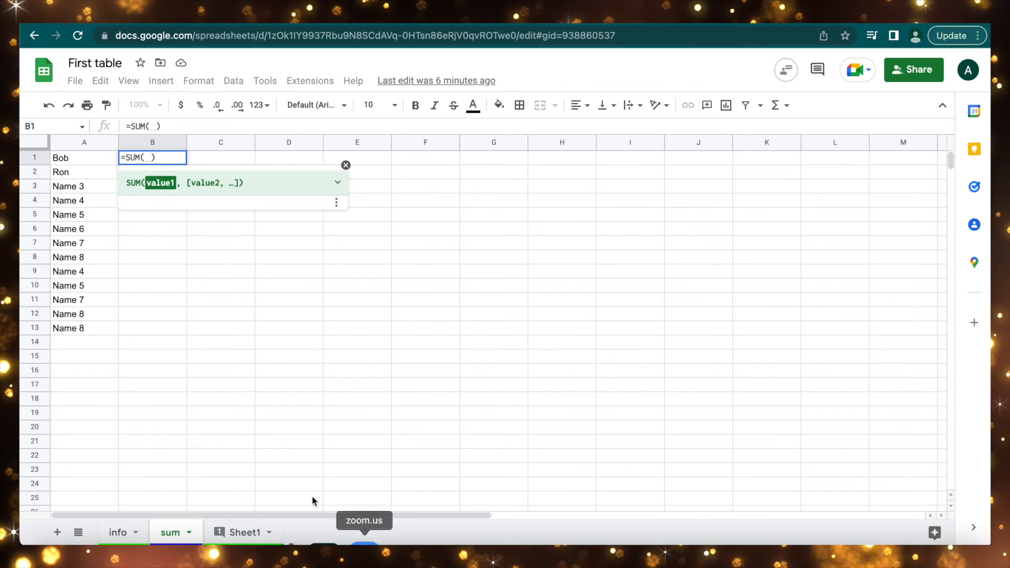
pyautogui.click(239, 532)
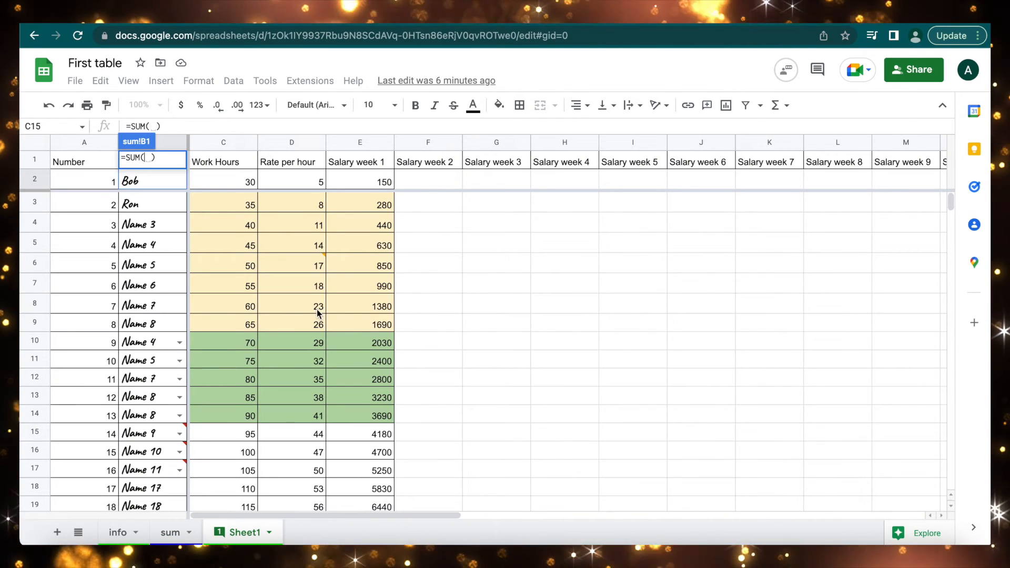
pyautogui.moveTo(243, 181); pyautogui.dragTo(365, 179)
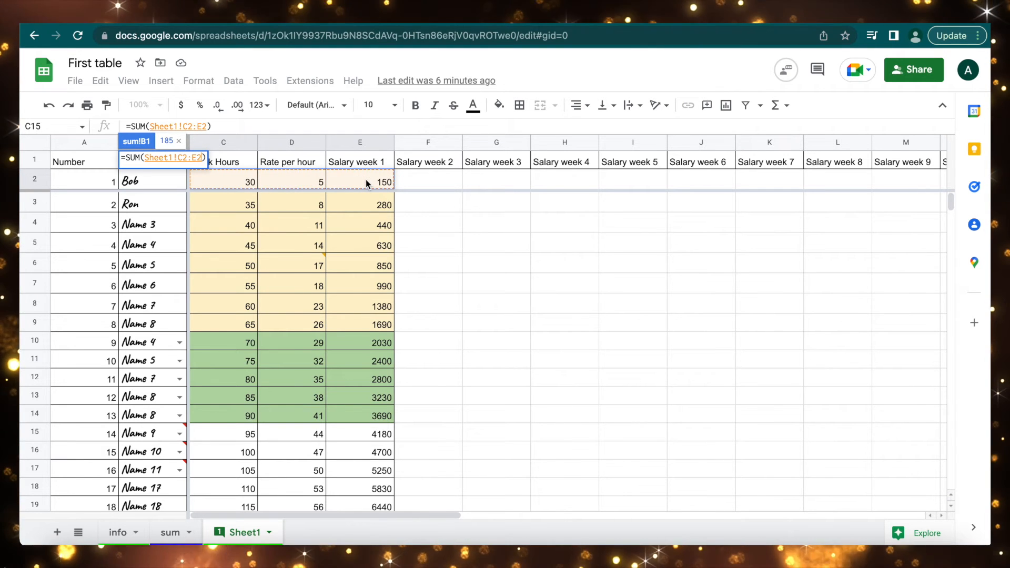
pyautogui.press('Return')
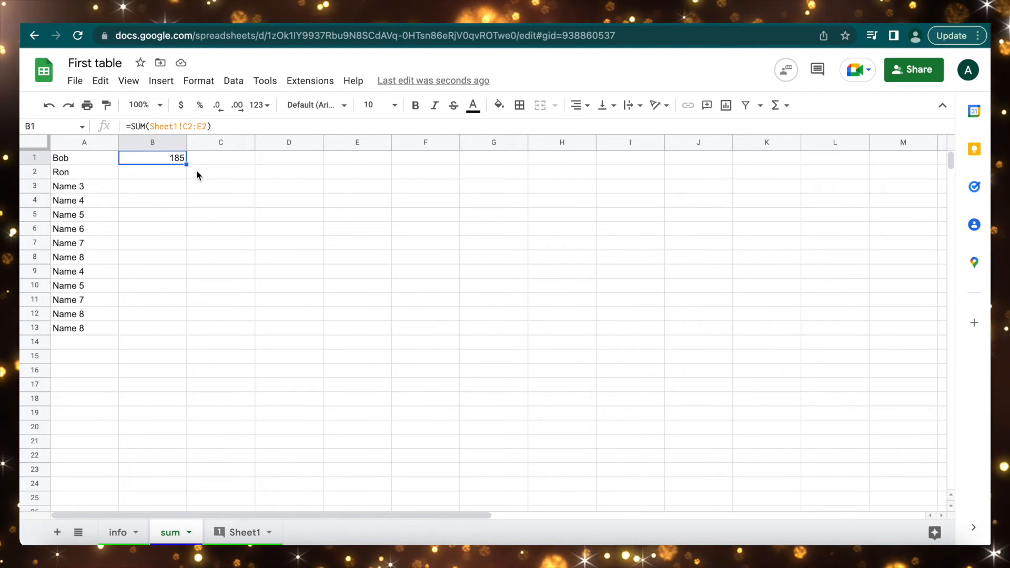
# Fill the SUM formula from B1 down through B13.
pyautogui.moveTo(186, 165); pyautogui.dragTo(179, 257)
pyautogui.moveTo(168, 331); pyautogui.dragTo(168, 331)
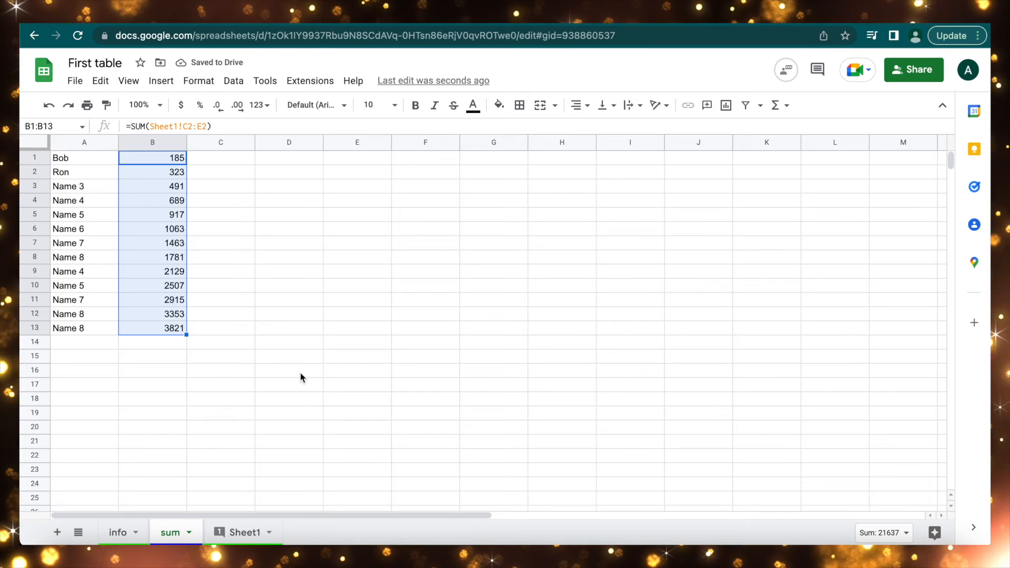
pyautogui.click(185, 381)
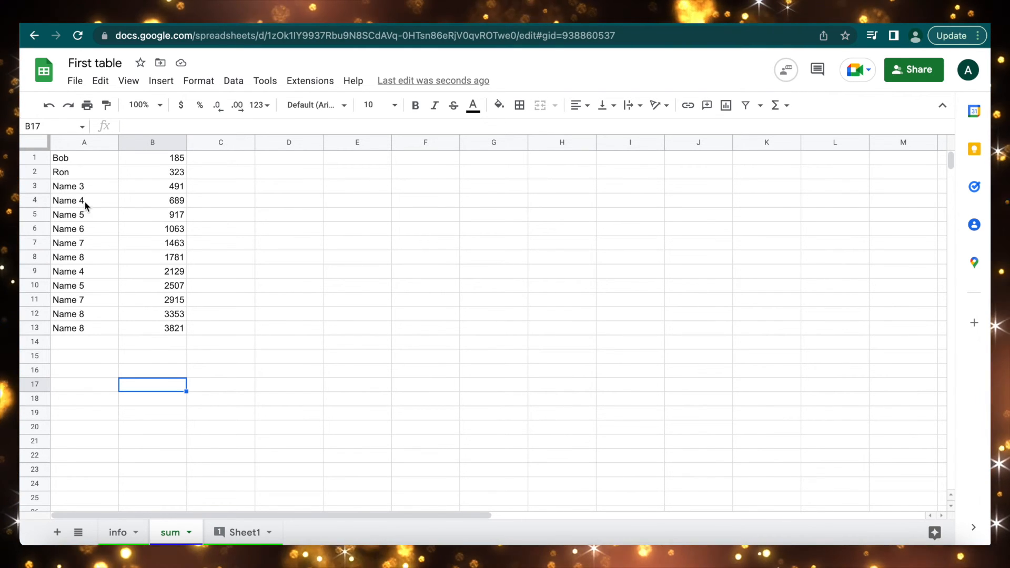
# Insert one blank row above row 1 of the sum sheet.
pyautogui.click(39, 159)
pyautogui.rightClick(39, 160)
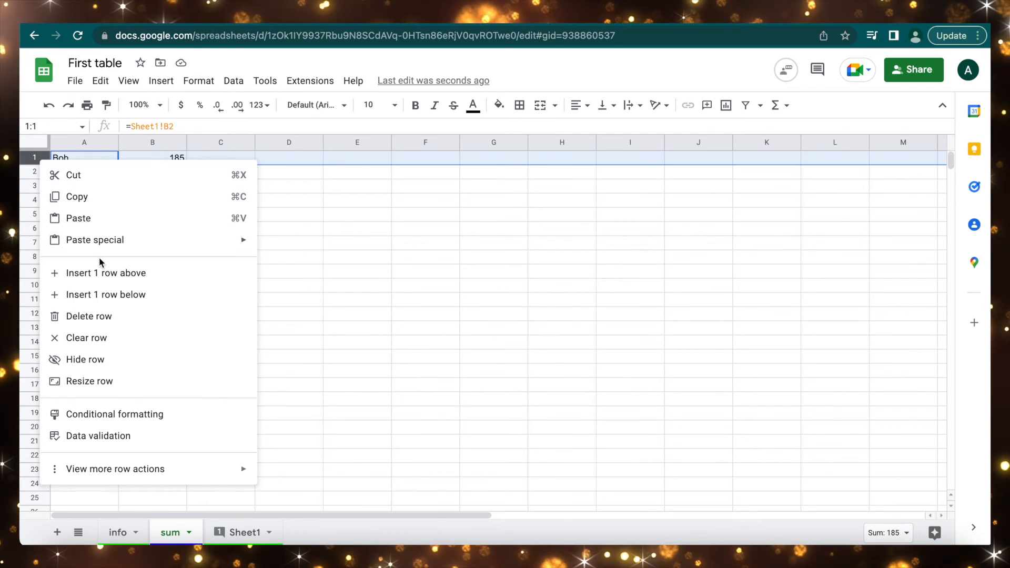
pyautogui.click(115, 274)
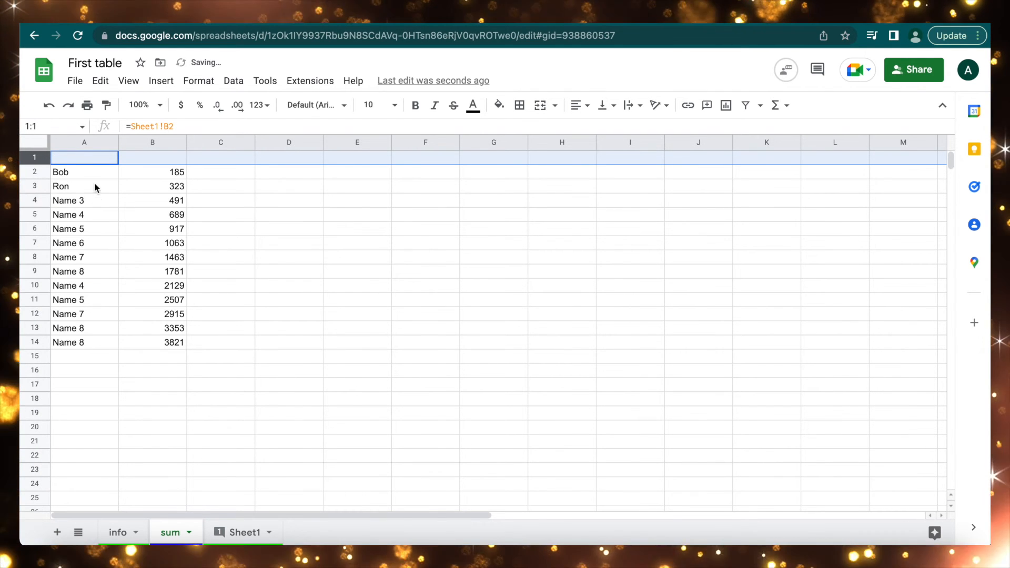
# Enter the column headers Name in A1 and Salary in B1.
pyautogui.click(93, 158)
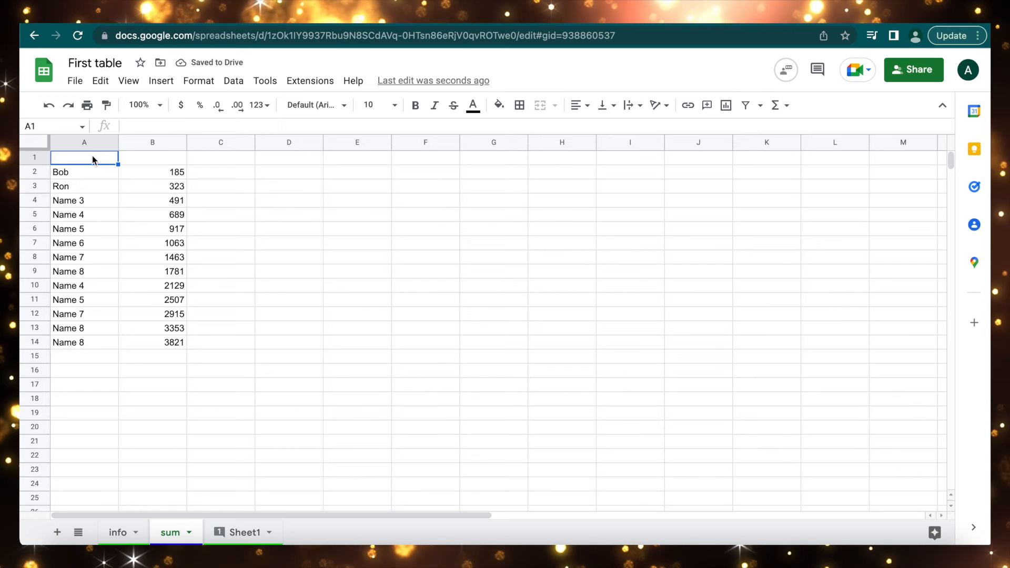
pyautogui.write('Name')
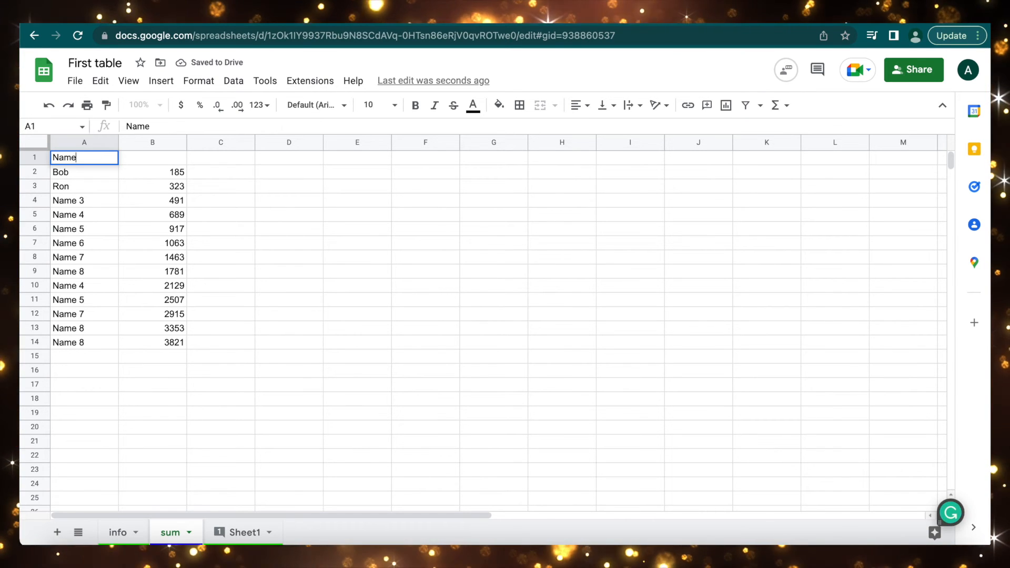
pyautogui.click(147, 161)
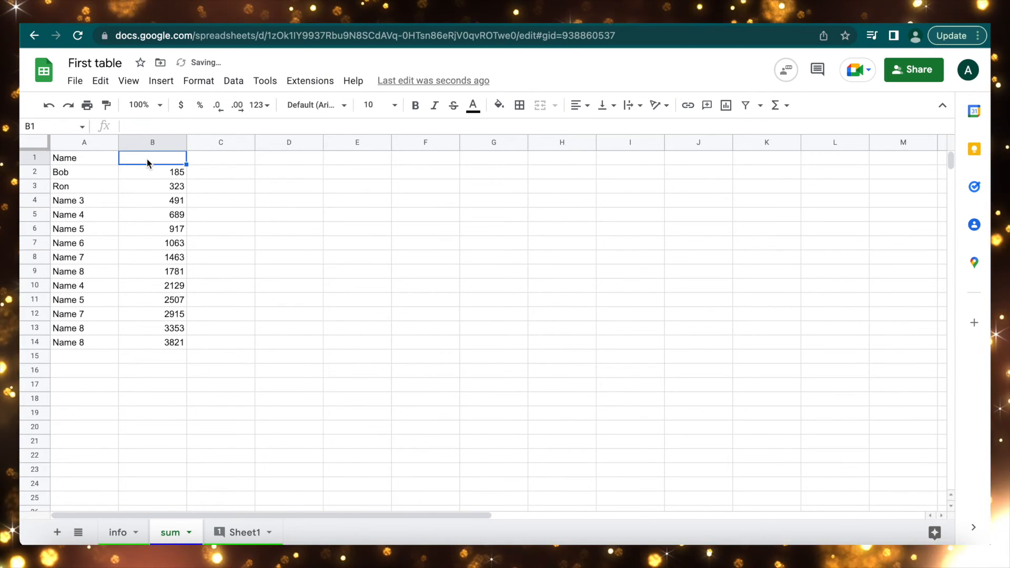
pyautogui.write('Sla')
pyautogui.press('BackSpace')
pyautogui.press('BackSpace')
pyautogui.write('a')
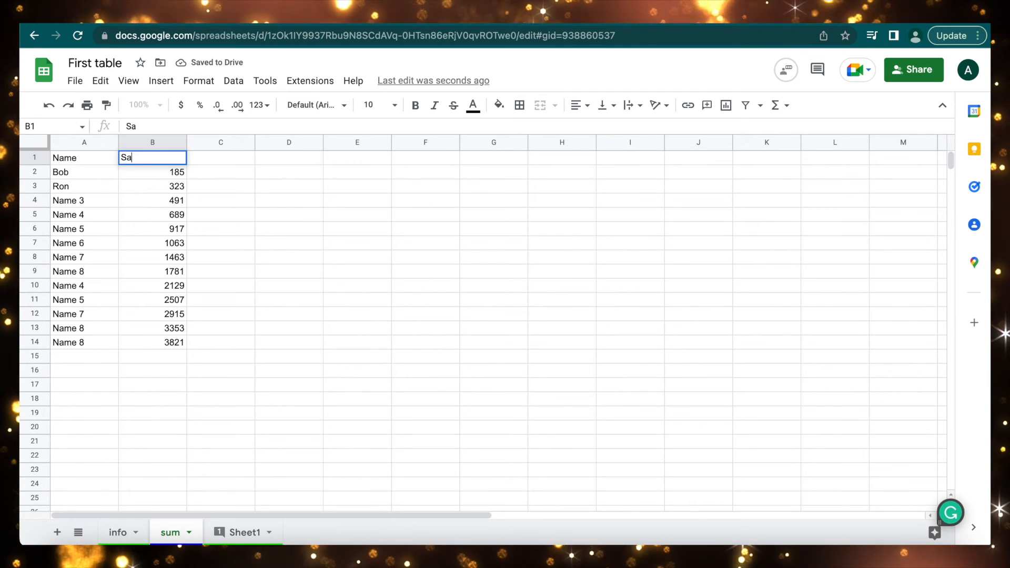
pyautogui.write('lary')
pyautogui.press('Return')
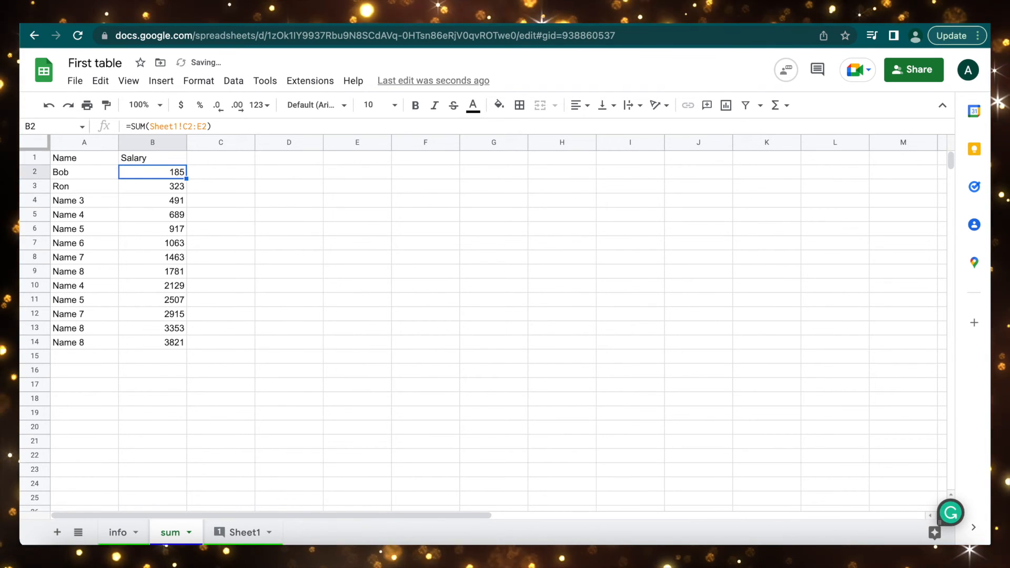
# Extend the name and salary formulas from A14:B14 down through row 25.
pyautogui.click(96, 156)
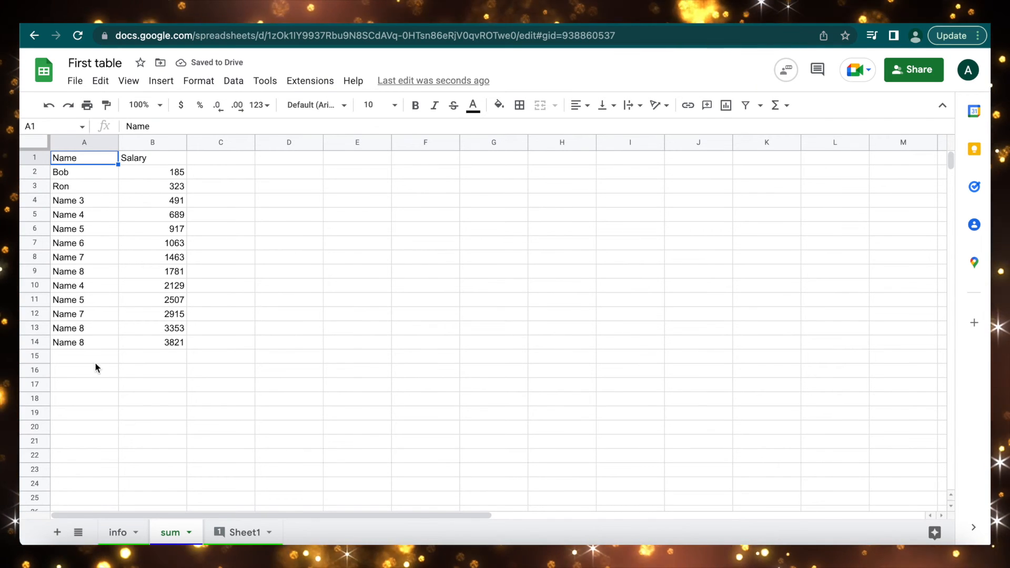
pyautogui.moveTo(102, 342); pyautogui.dragTo(168, 506)
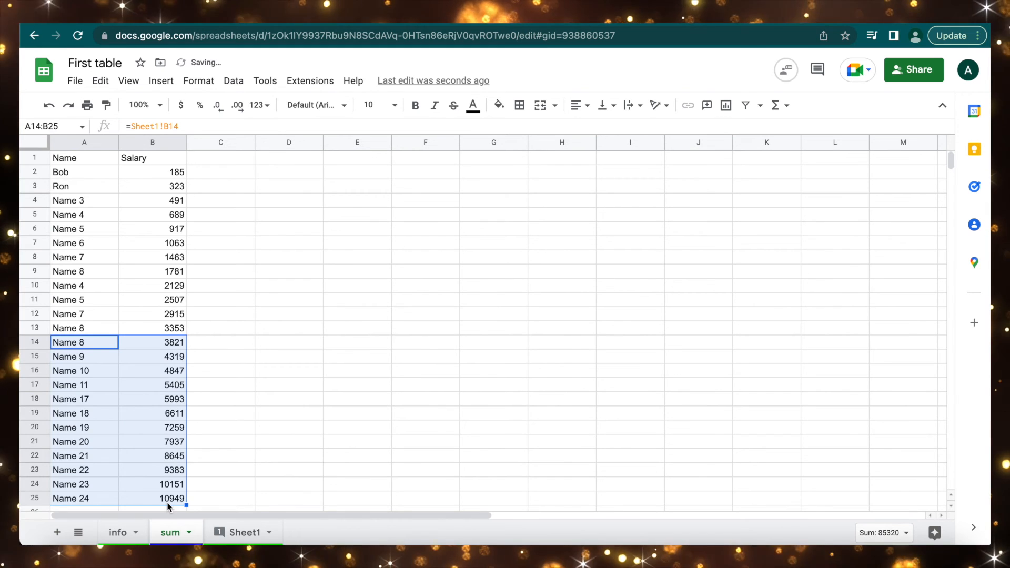
pyautogui.click(124, 374)
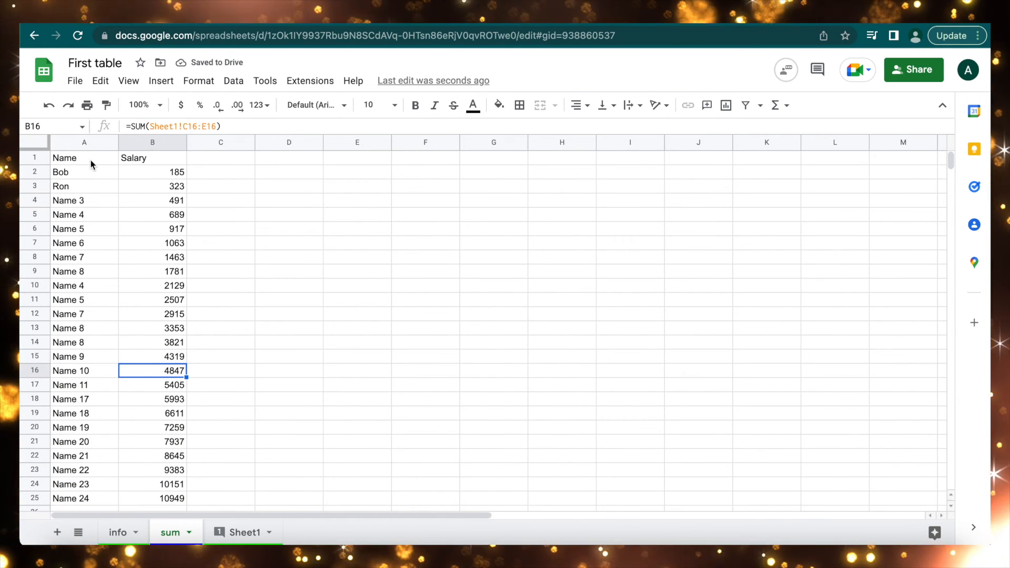
# Create a filter on the Name and Salary table in A1:B25.
pyautogui.click(91, 160)
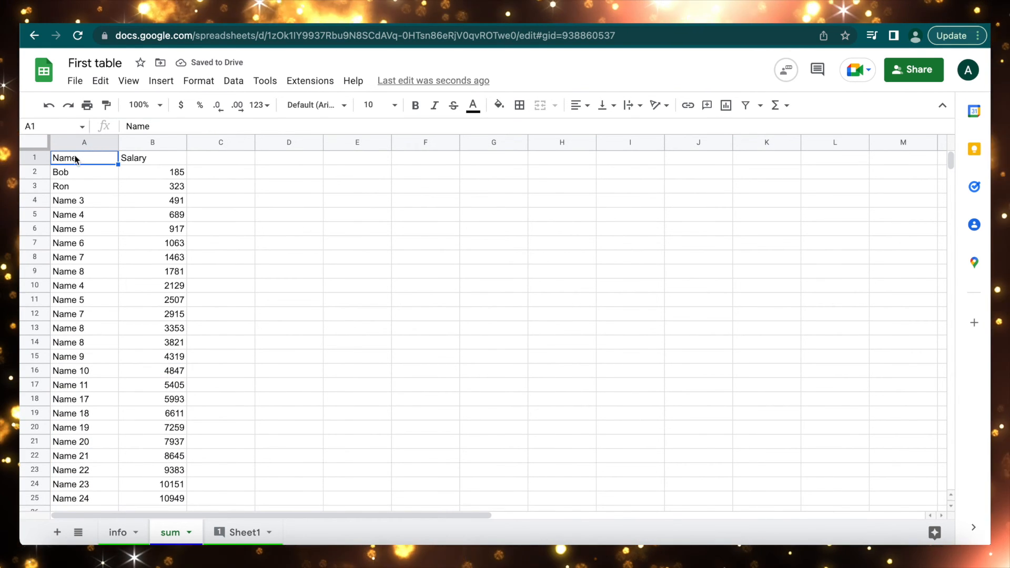
pyautogui.click(747, 106)
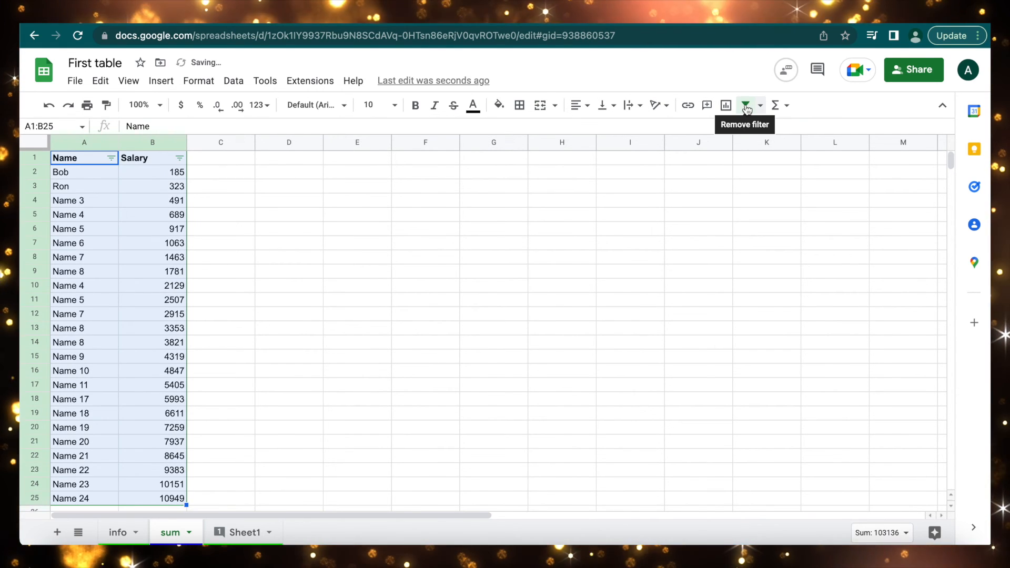
pyautogui.click(152, 214)
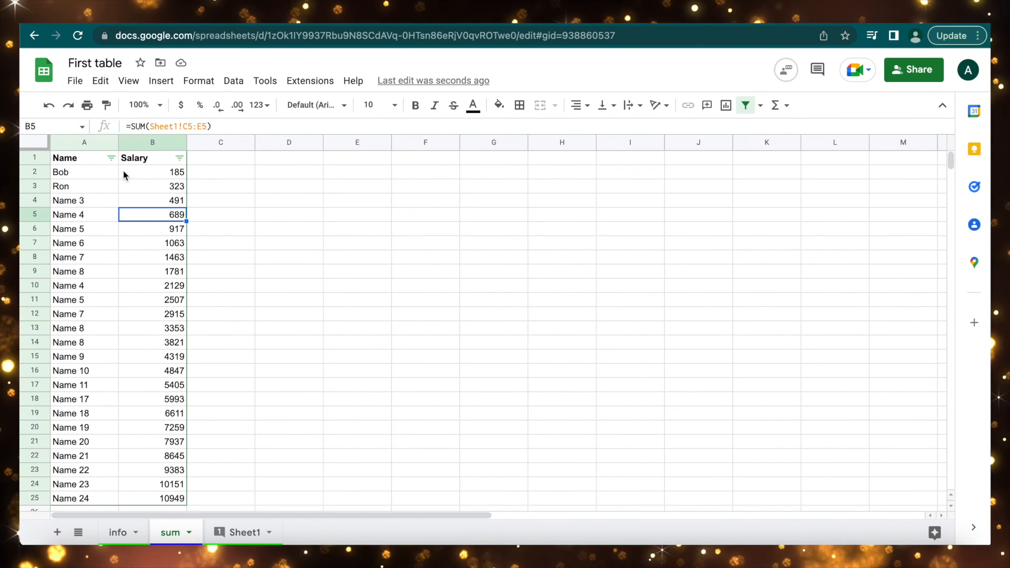
# Filter the Name column by values to show only the employee in row 2, Name 17 and Name 20.
pyautogui.click(111, 157)
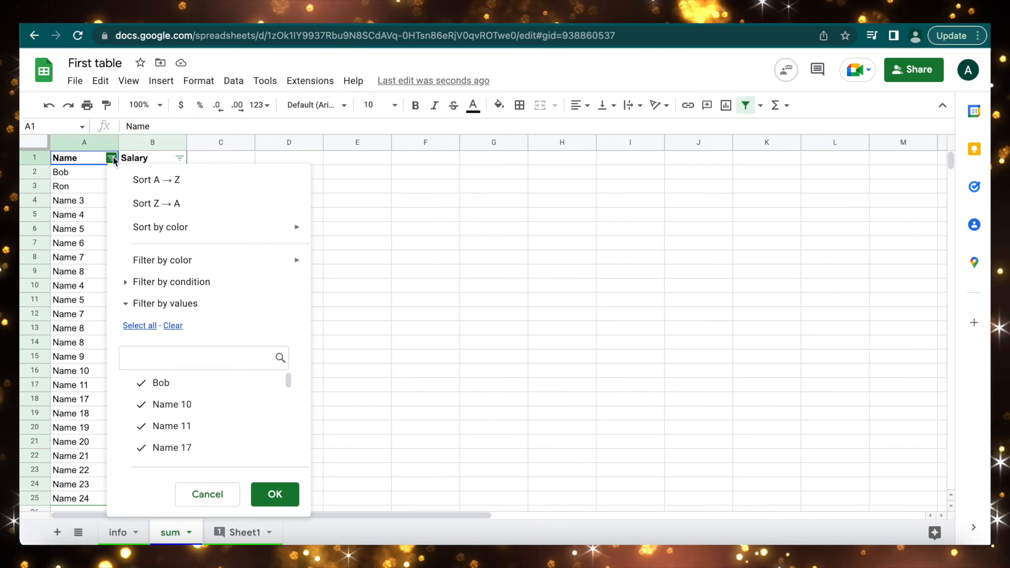
pyautogui.scroll(-4, 198, 451)
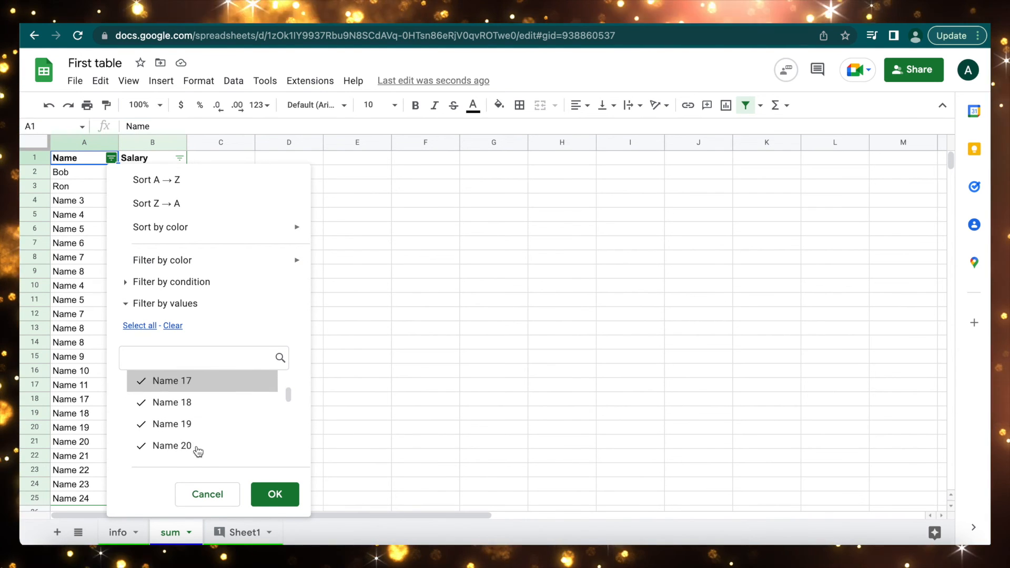
pyautogui.scroll(4, 193, 403)
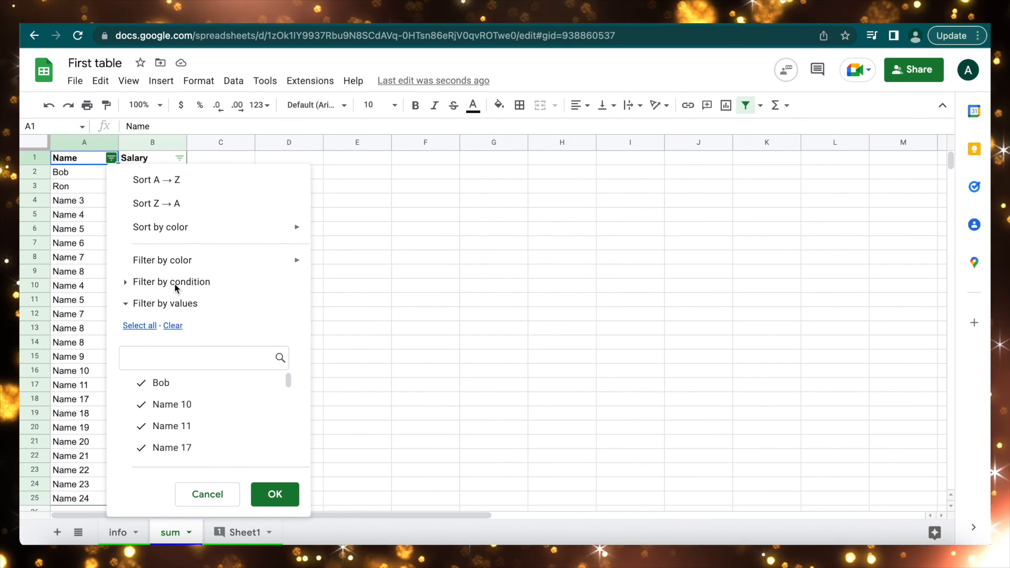
pyautogui.click(175, 386)
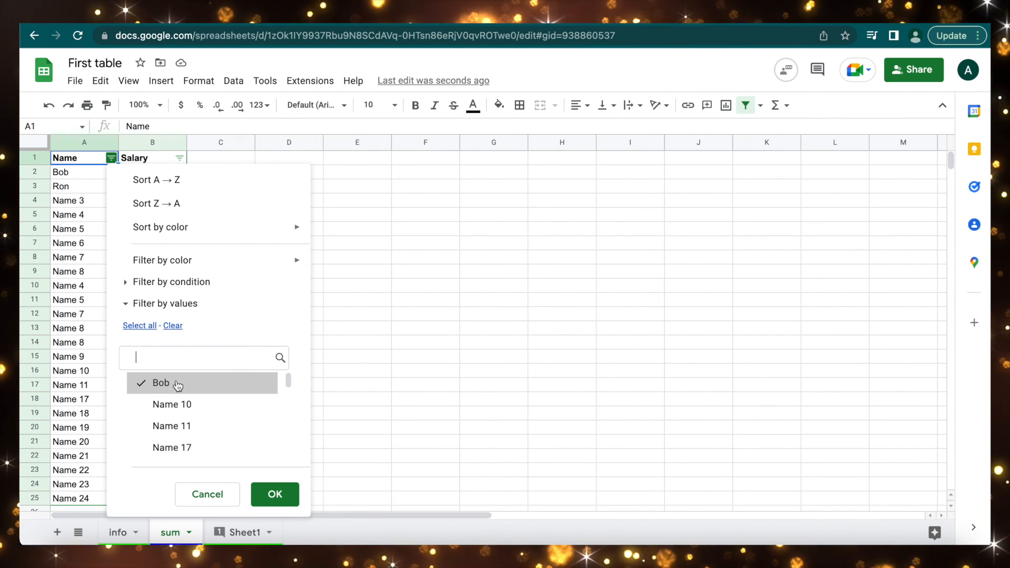
pyautogui.scroll(-2, 178, 403)
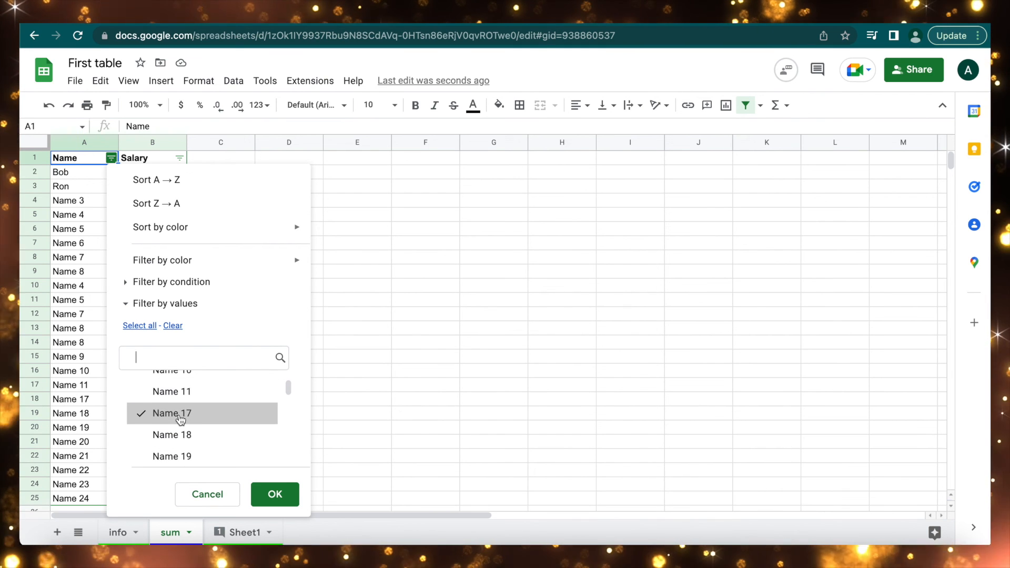
pyautogui.scroll(-2, 179, 419)
pyautogui.click(175, 422)
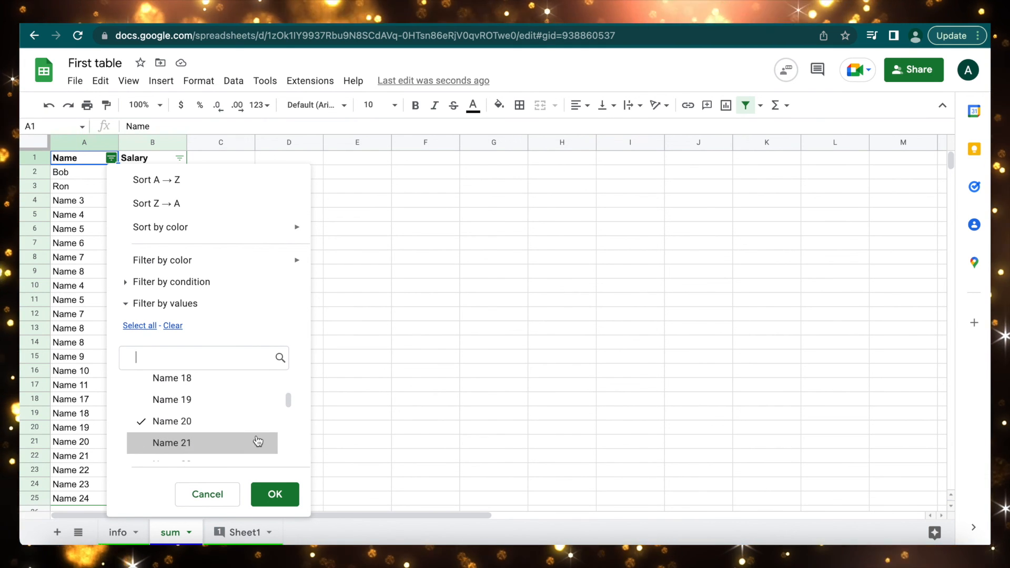
pyautogui.click(281, 493)
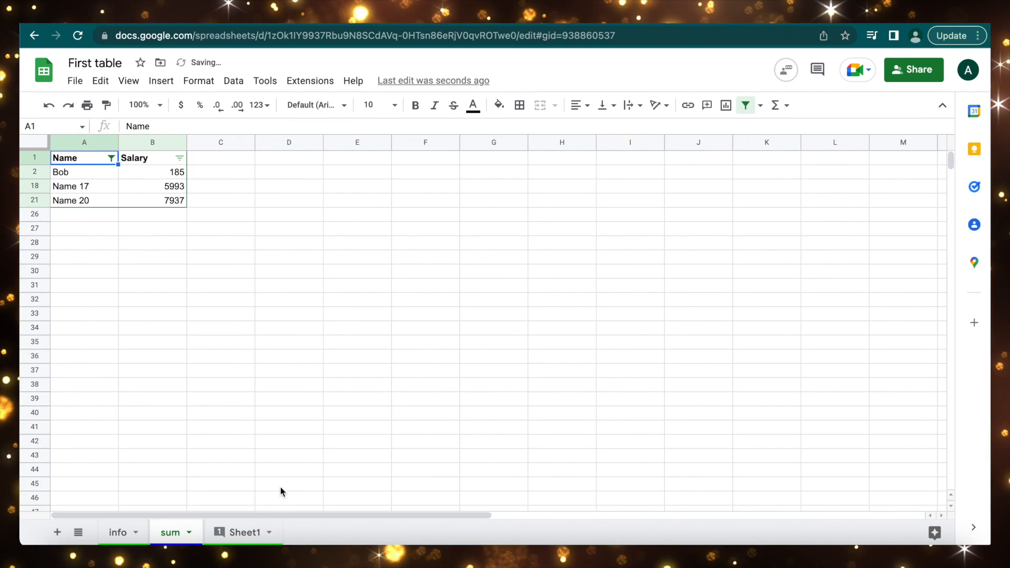
pyautogui.click(165, 342)
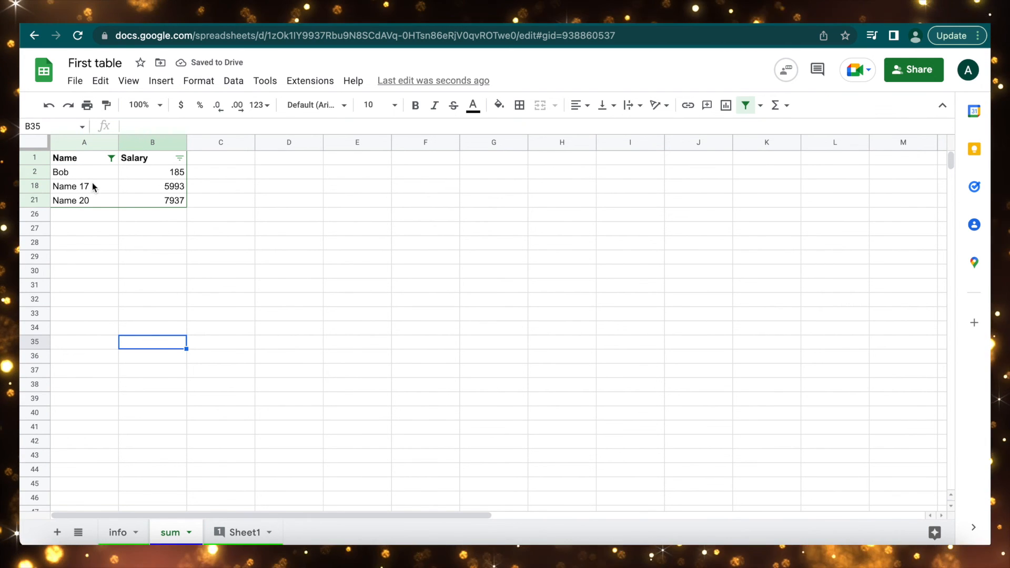